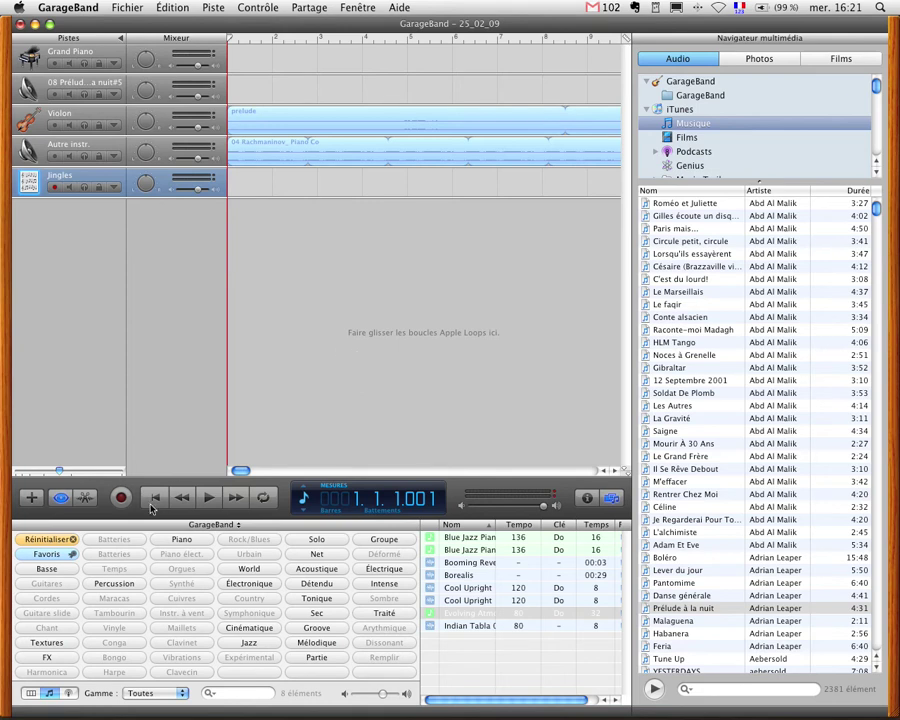
# Step: Play the existing arrangement, hide the loop browser, and return the playhead to the start
pyautogui.click(209, 497)
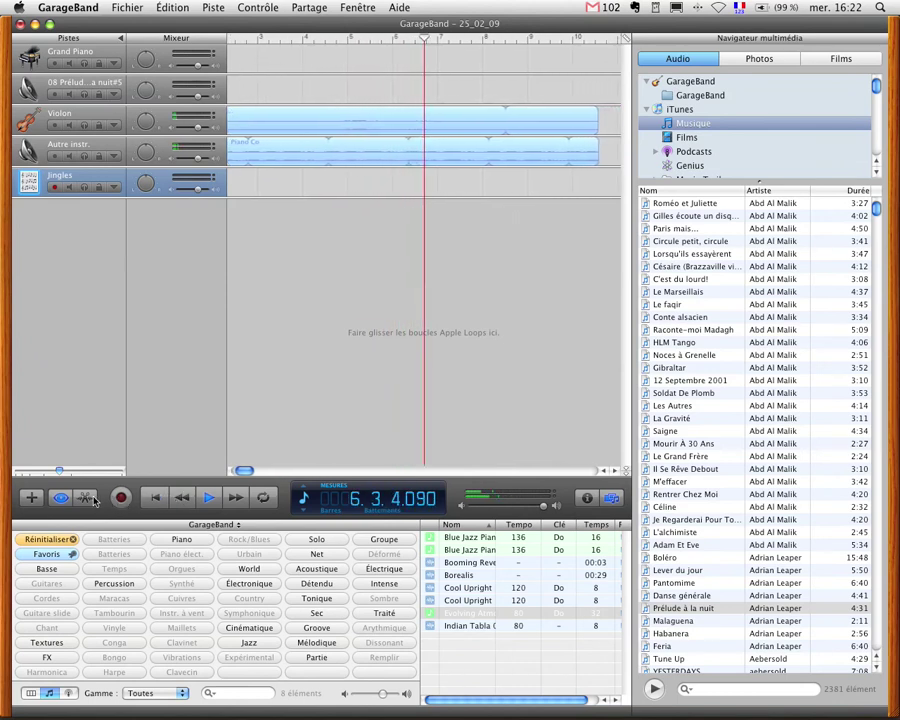
pyautogui.click(59, 498)
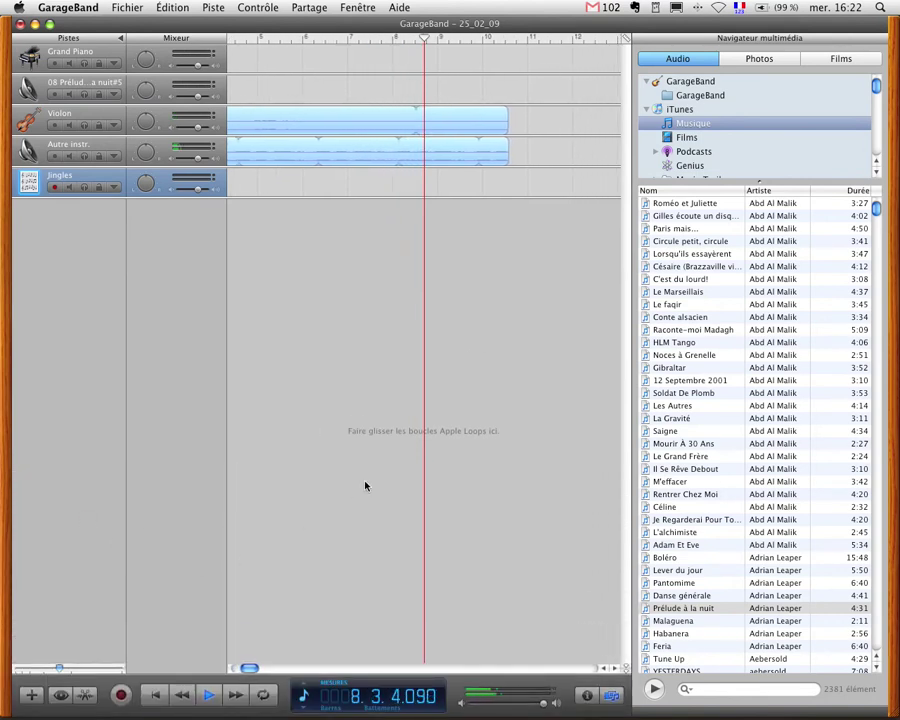
pyautogui.press('space')
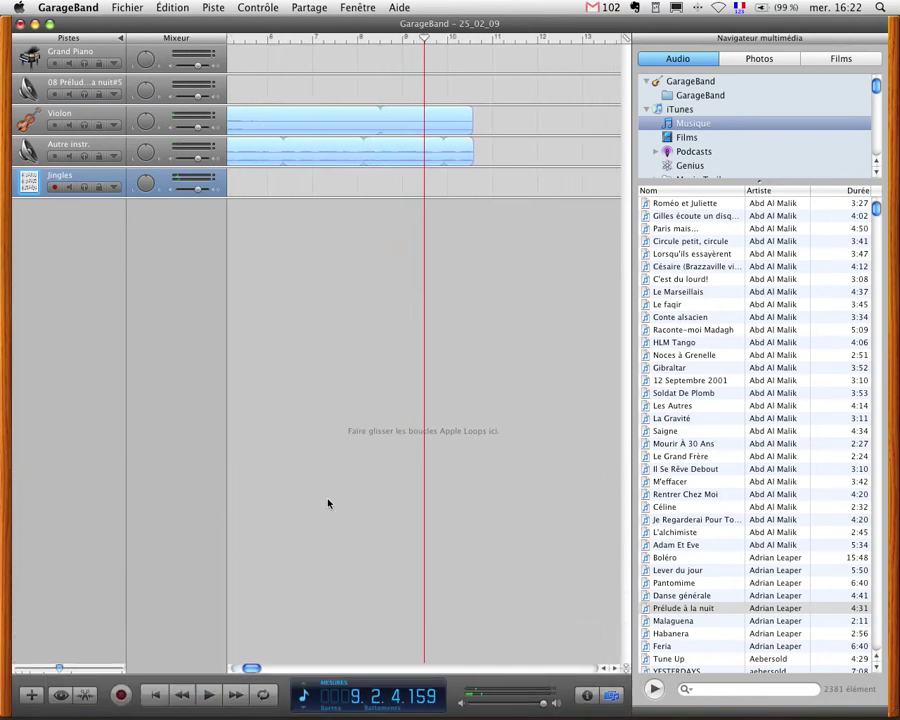
pyautogui.click(152, 694)
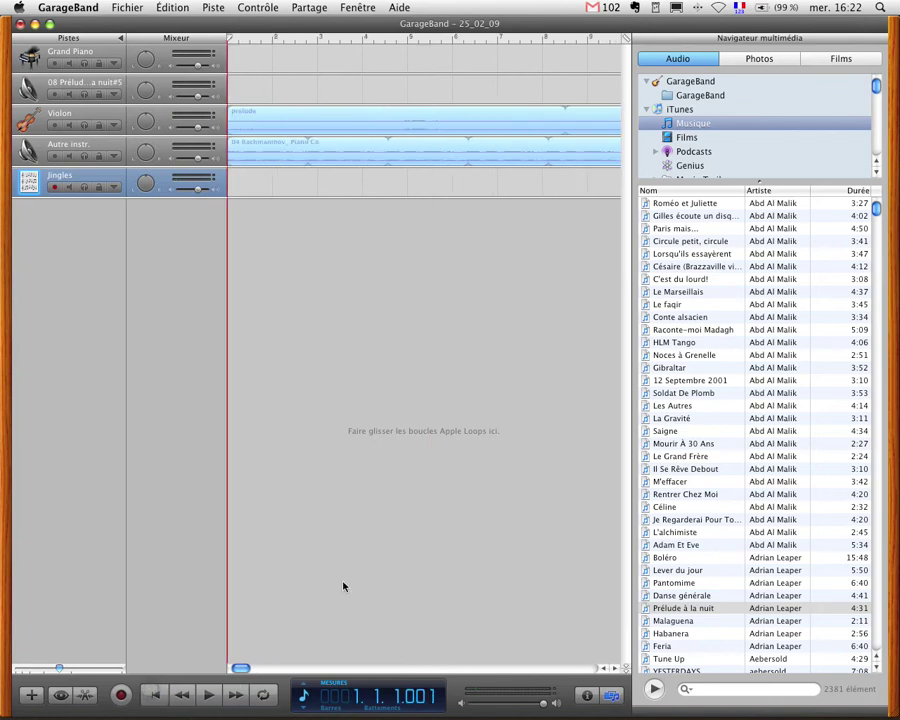
# Step: Delete all five tracks from the project, starting with the Violon track
pyautogui.click(292, 128)
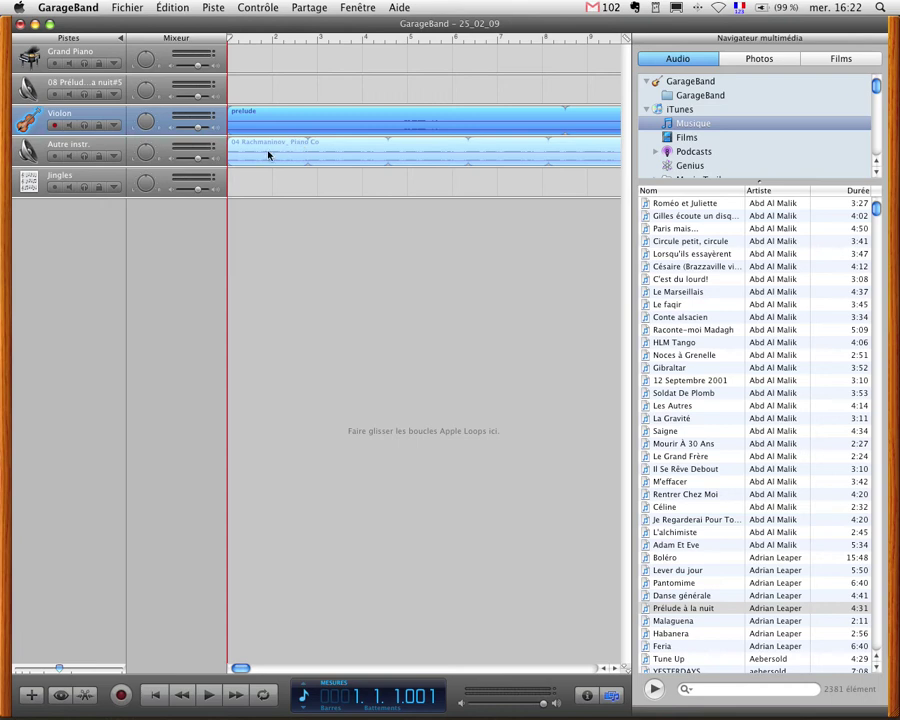
pyautogui.press('super+BackSpace')
pyautogui.press('super+BackSpace')
pyautogui.press('super+BackSpace')
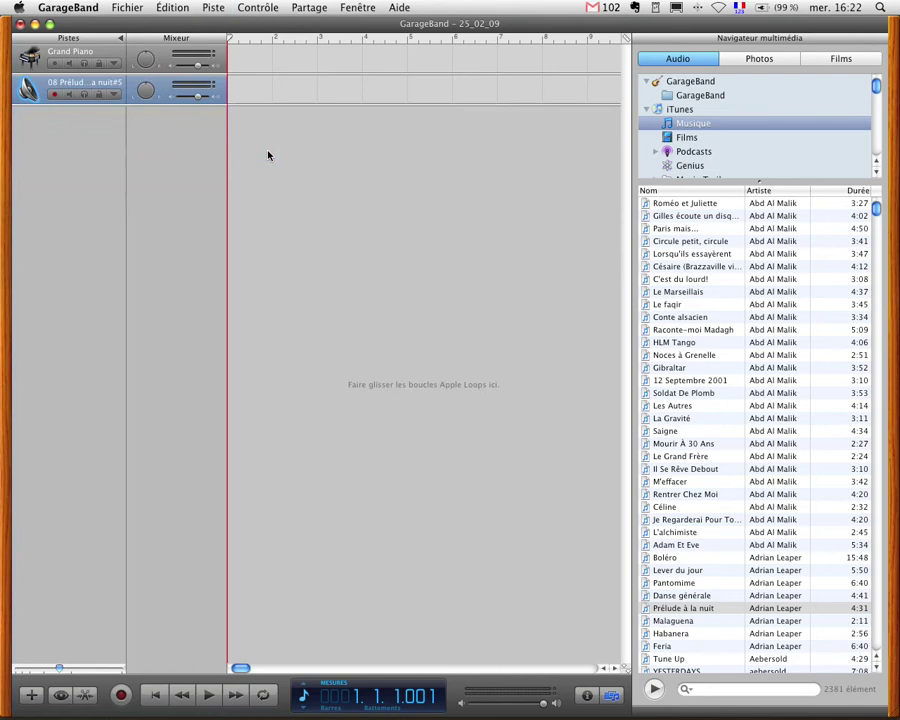
pyautogui.press('super+BackSpace')
pyautogui.press('super+BackSpace')
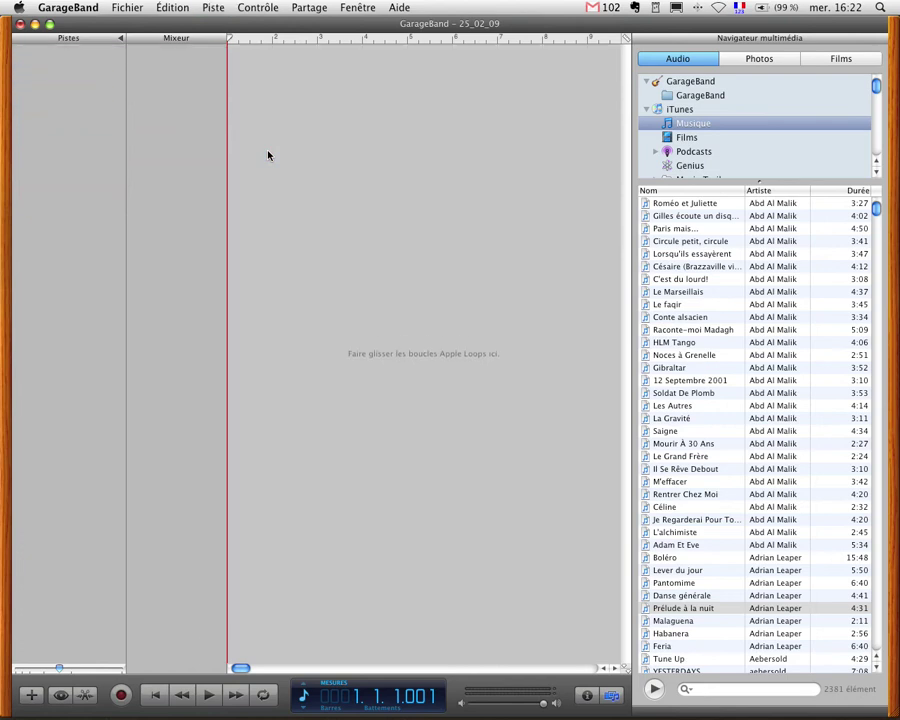
# Step: Undo the last track deletion and select the restored Grand Piano track
pyautogui.click(170, 7)
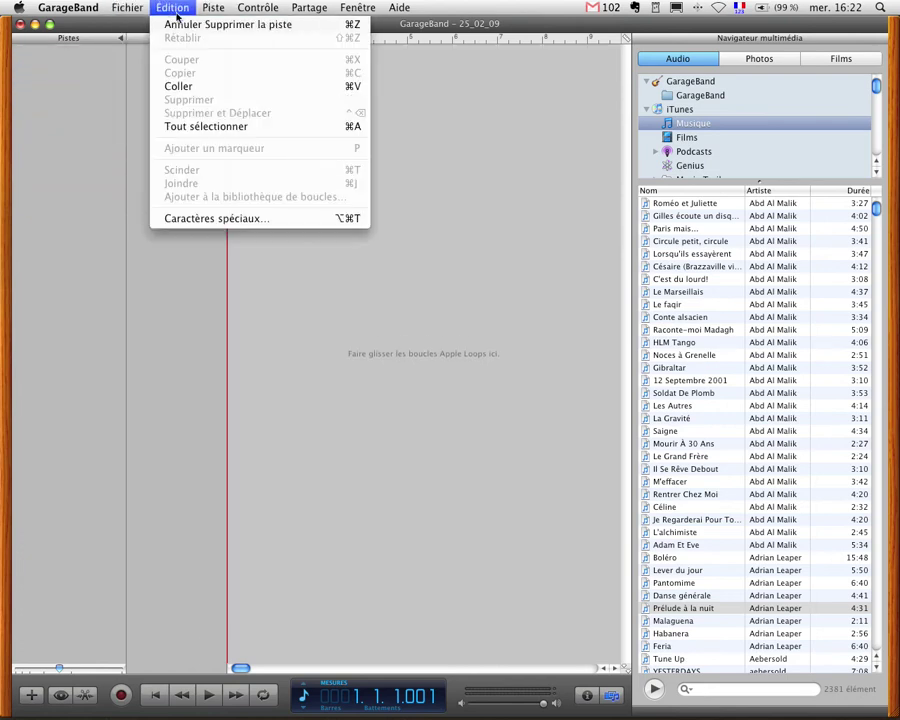
pyautogui.click(177, 23)
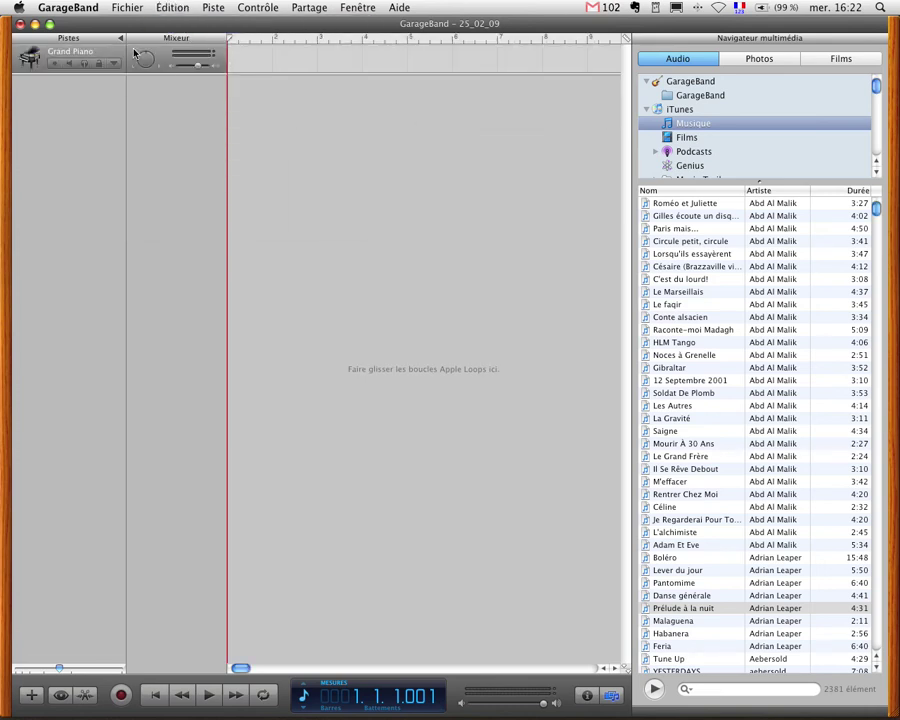
pyautogui.click(134, 52)
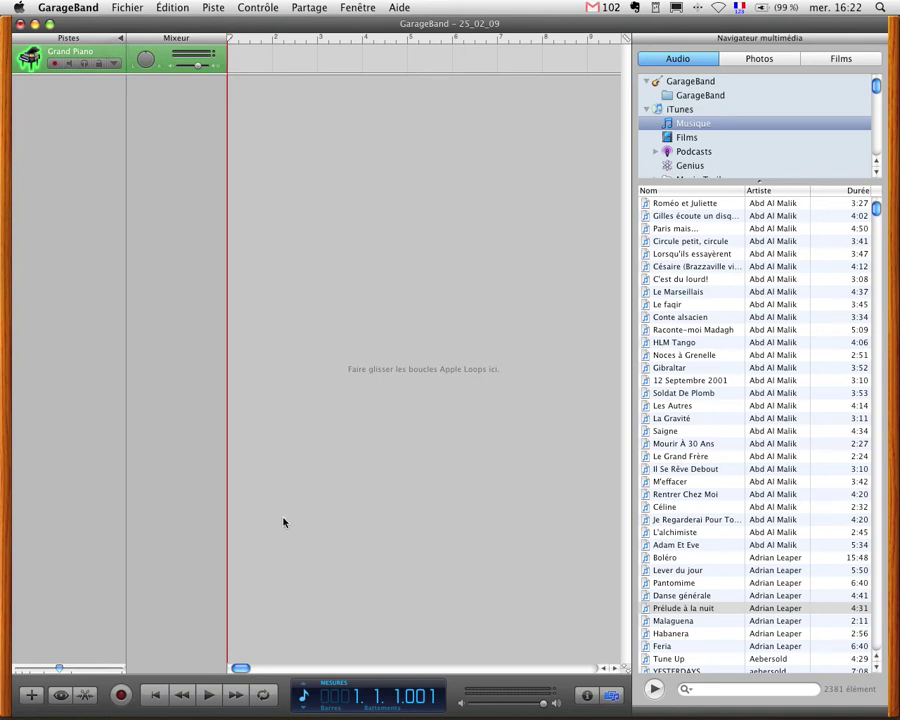
# Step: Add Prélude à la nuit from the iTunes music library as a new track and move its region to start at measure 1
pyautogui.click(656, 610)
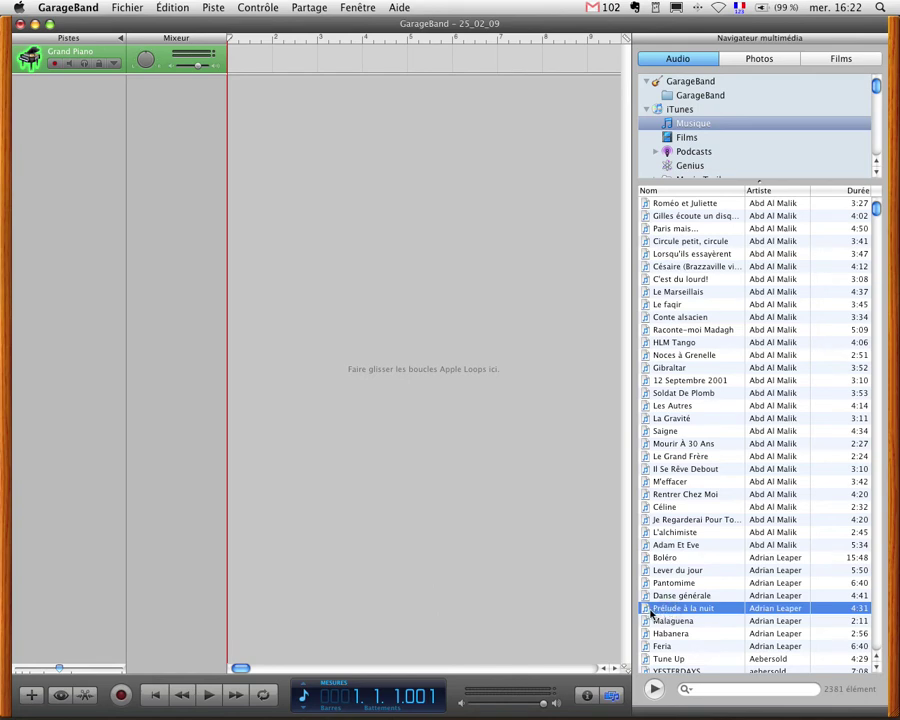
pyautogui.moveTo(647, 613); pyautogui.dragTo(251, 101)
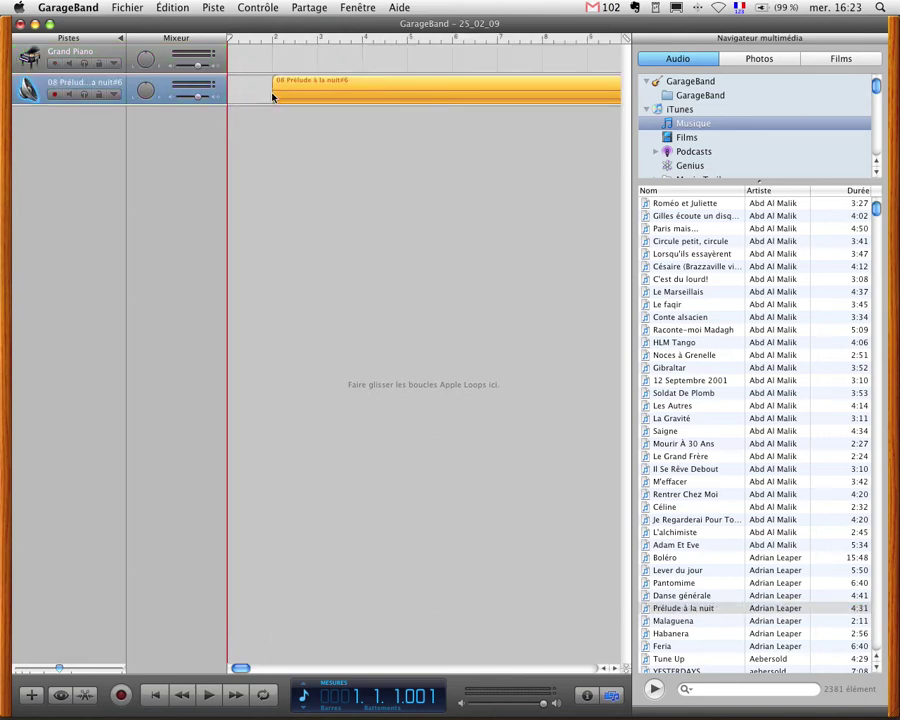
pyautogui.moveTo(295, 93); pyautogui.dragTo(250, 90)
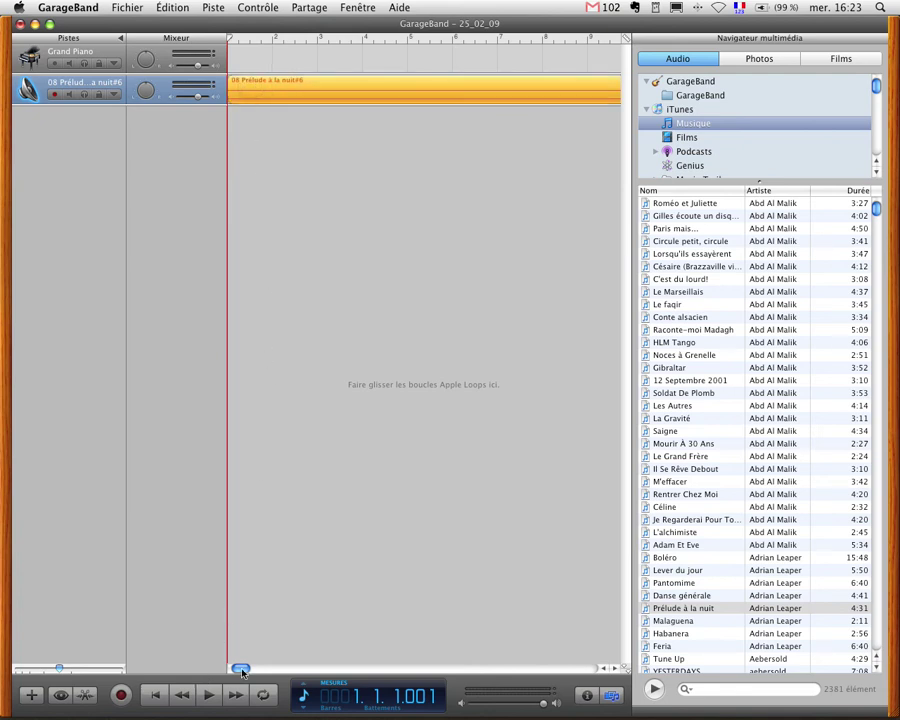
# Step: Play the Prélude à la nuit track from the start and show its waveform in the track editor
pyautogui.click(182, 699)
pyautogui.click(207, 695)
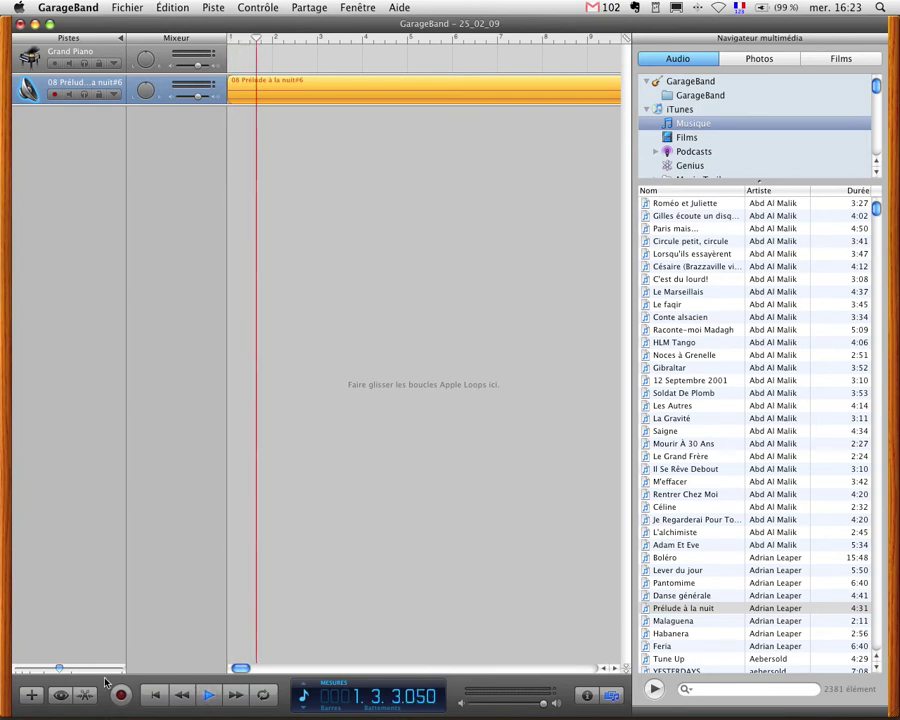
pyautogui.click(85, 694)
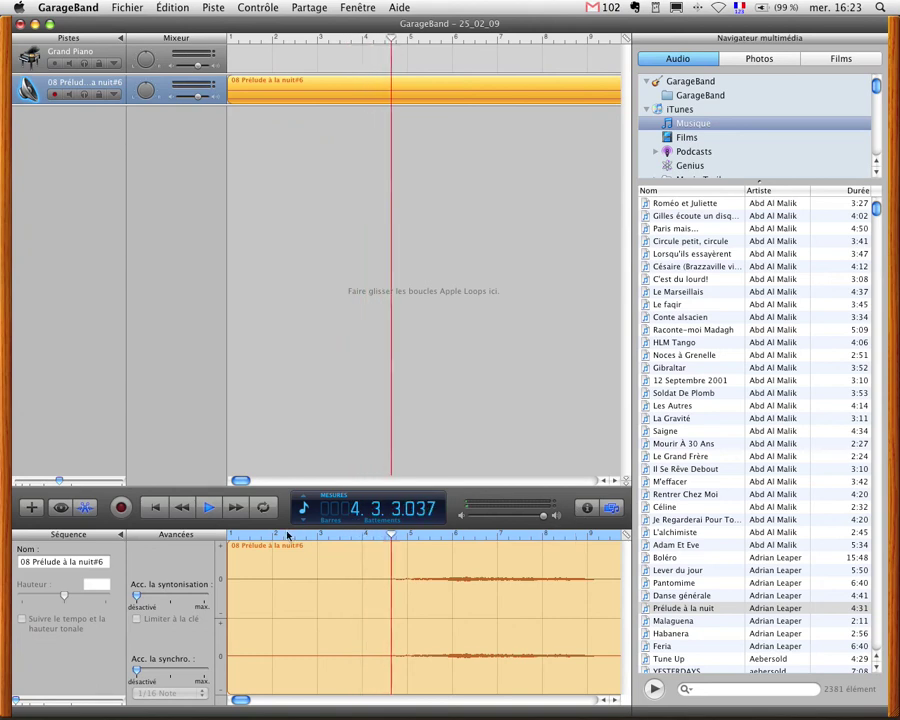
pyautogui.click(210, 510)
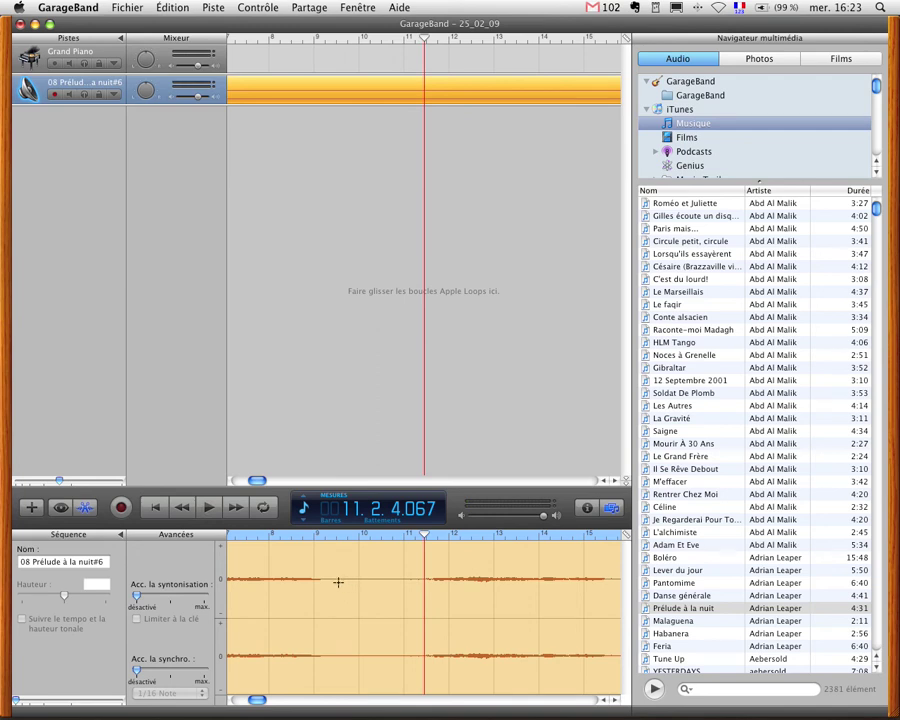
# Step: Split out the Prélude à la nuit excerpt from measure 2 to about measure 9.5 in the track editor
pyautogui.moveTo(336, 583); pyautogui.dragTo(274, 586)
pyautogui.click(356, 594)
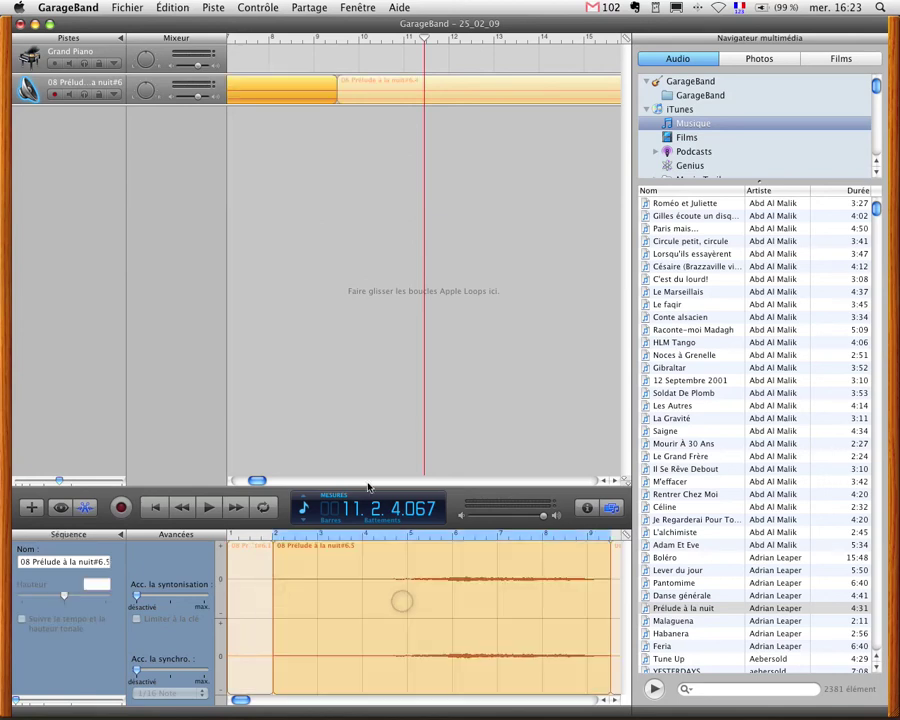
# Step: Check the grid options of the editor and the timeline, choosing 1/64 Note for the timeline
pyautogui.click(628, 538)
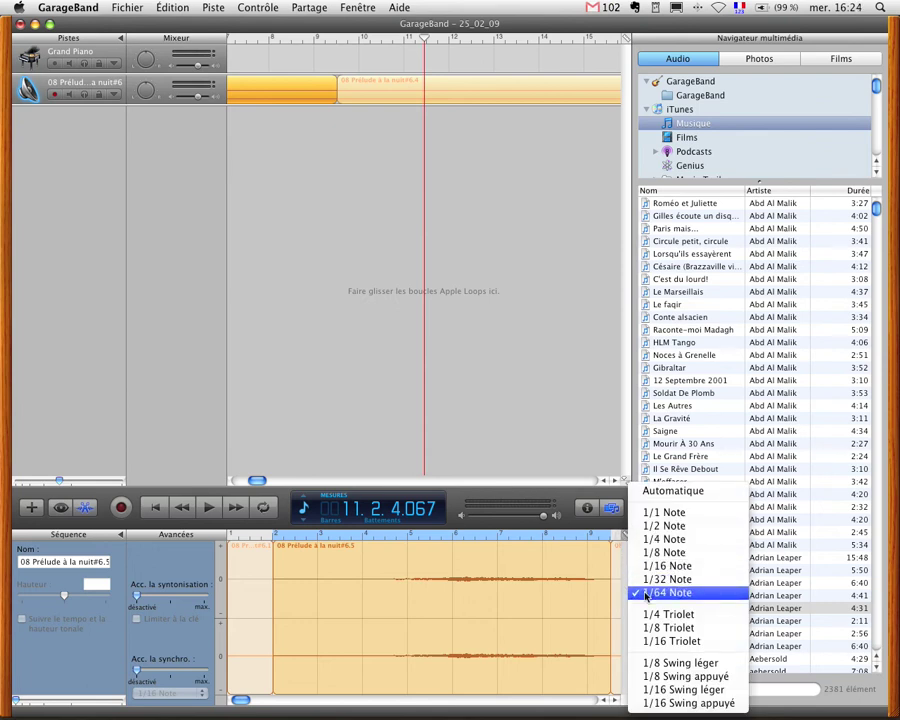
pyautogui.click(627, 40)
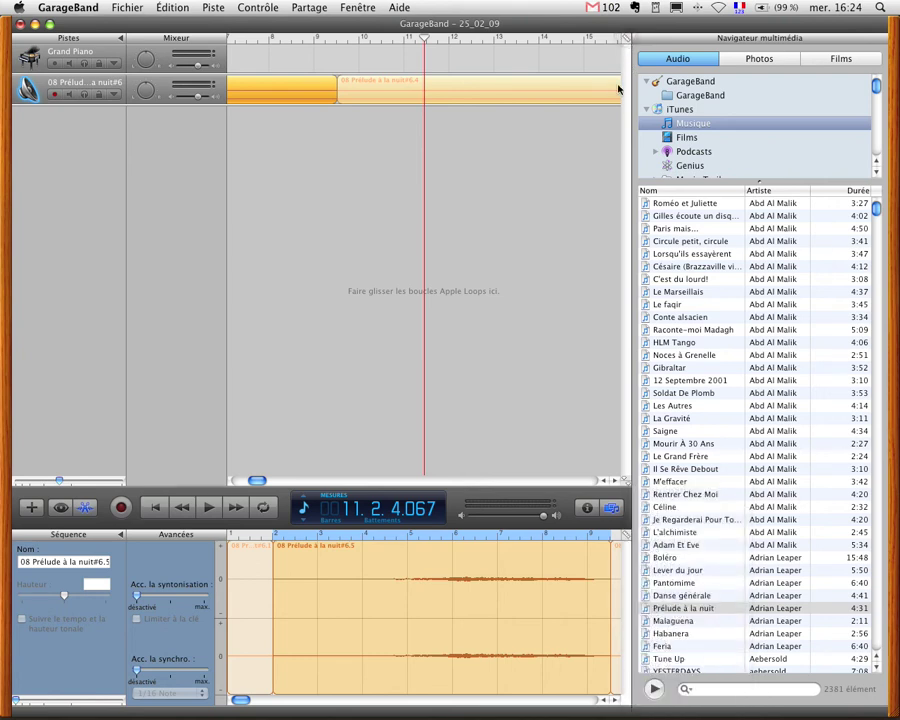
pyautogui.click(540, 326)
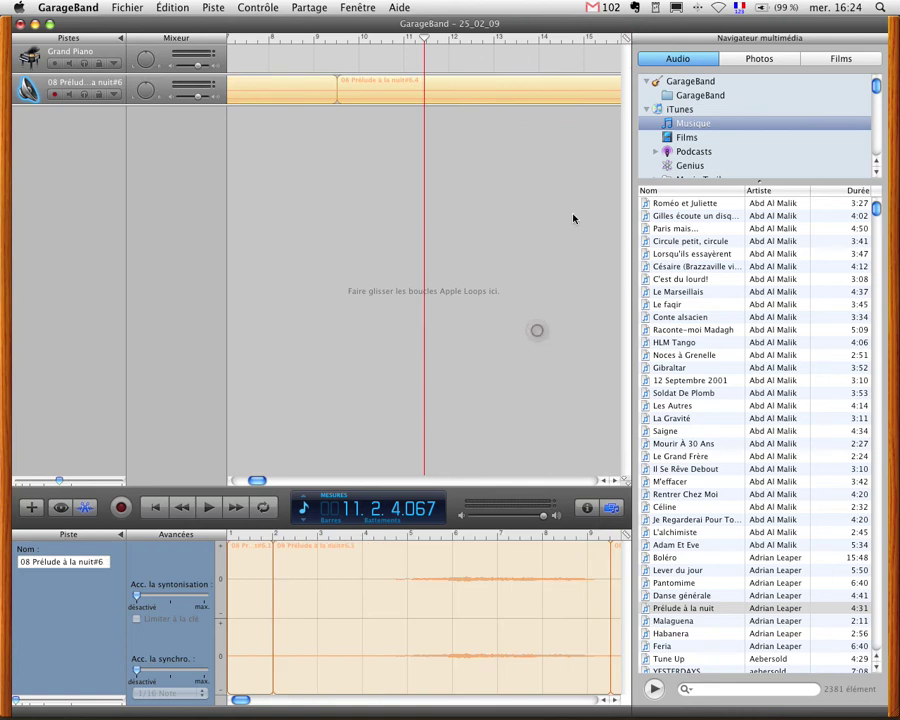
pyautogui.click(624, 40)
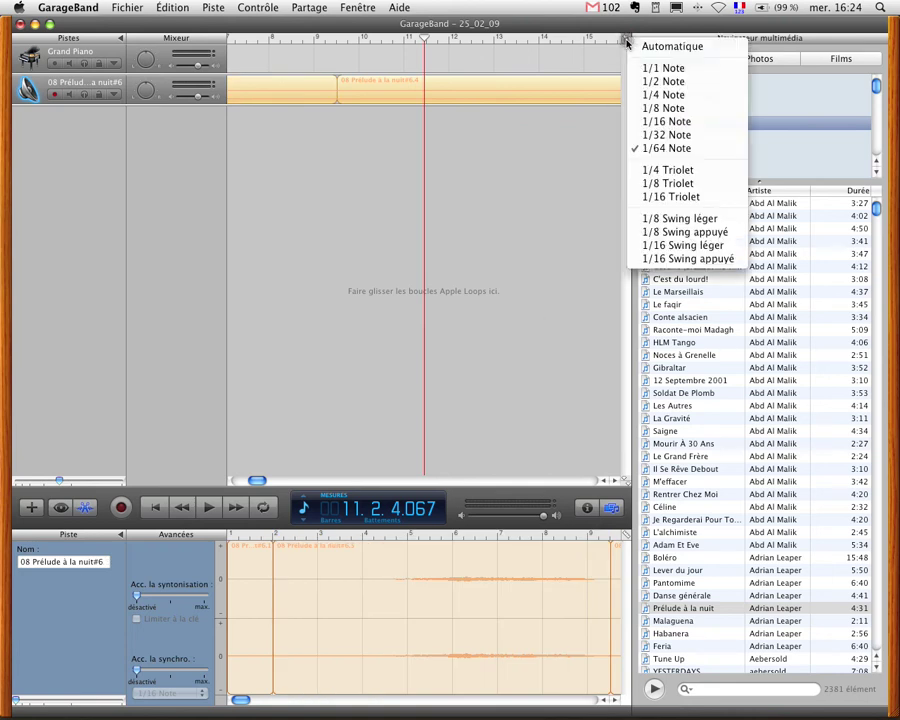
pyautogui.click(662, 148)
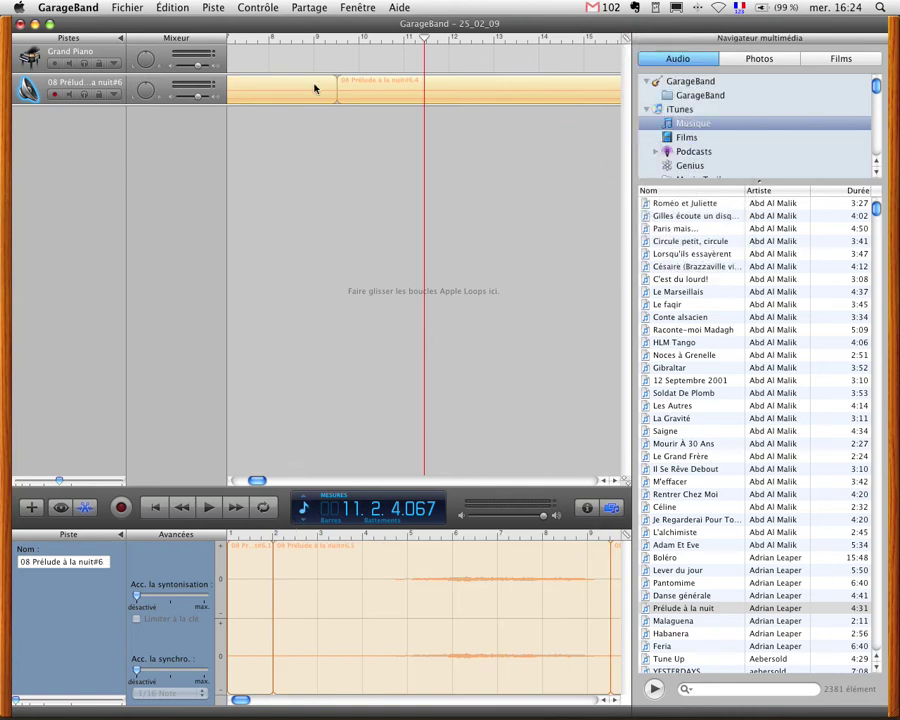
# Step: Delete the Prélude regions after and before the split-out excerpt, leaving only the middle section on the track
pyautogui.click(406, 90)
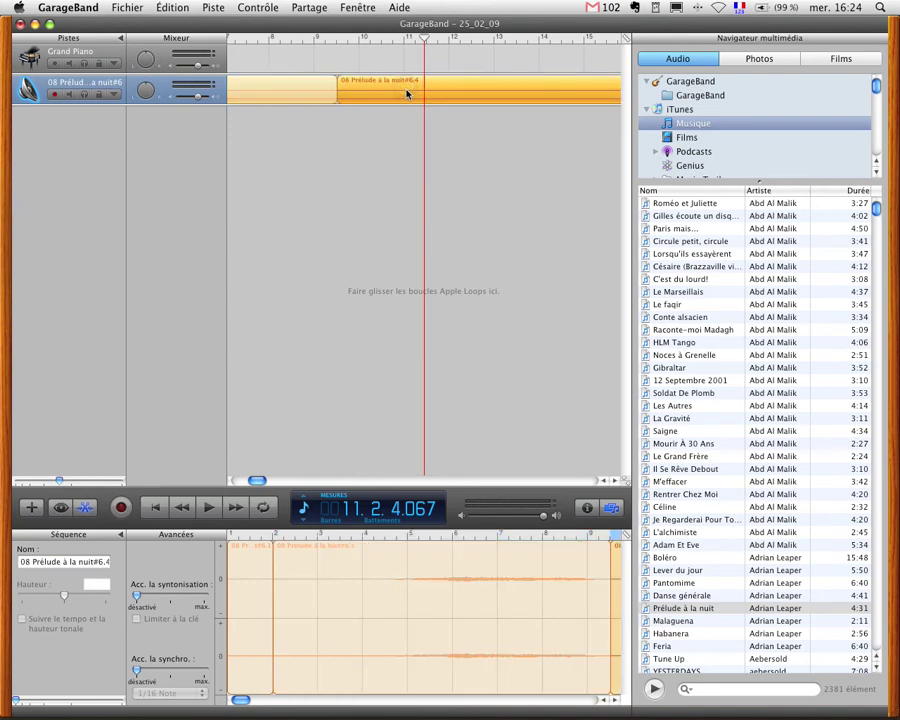
pyautogui.press('Delete')
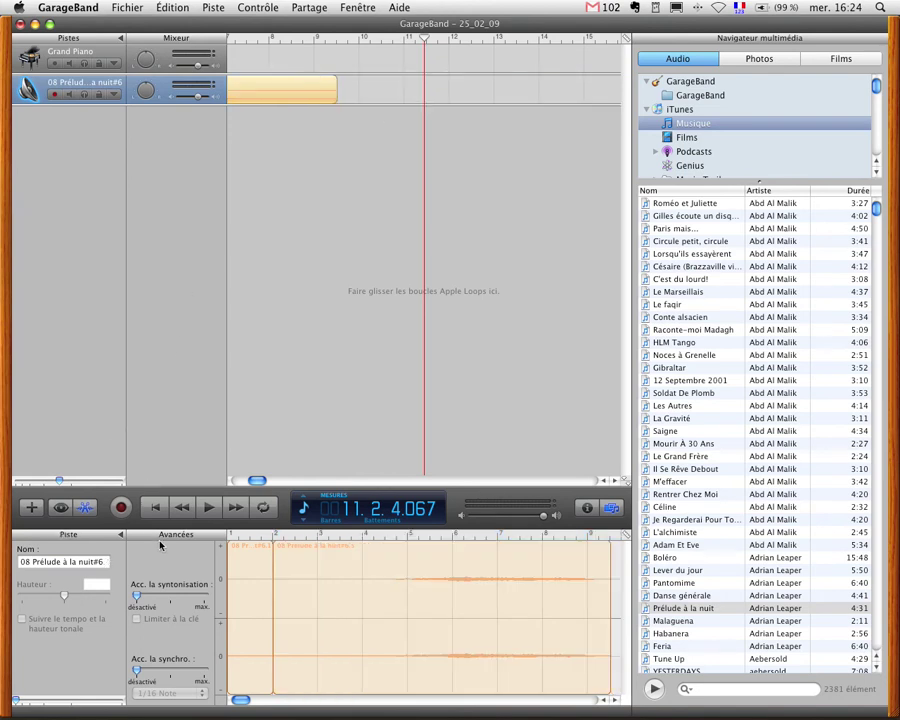
pyautogui.click(155, 512)
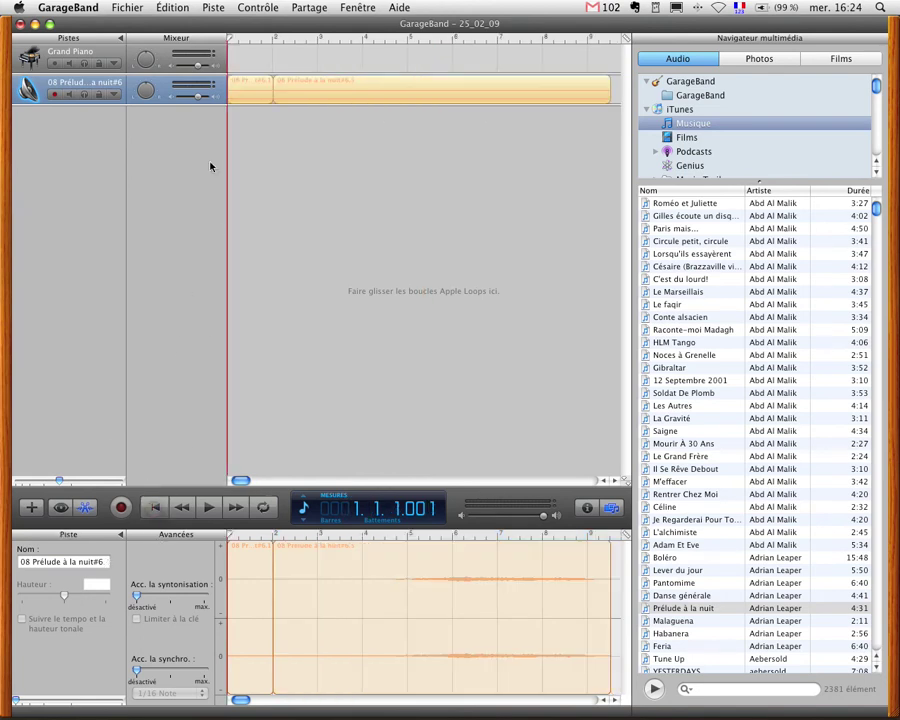
pyautogui.click(244, 89)
pyautogui.press('Delete')
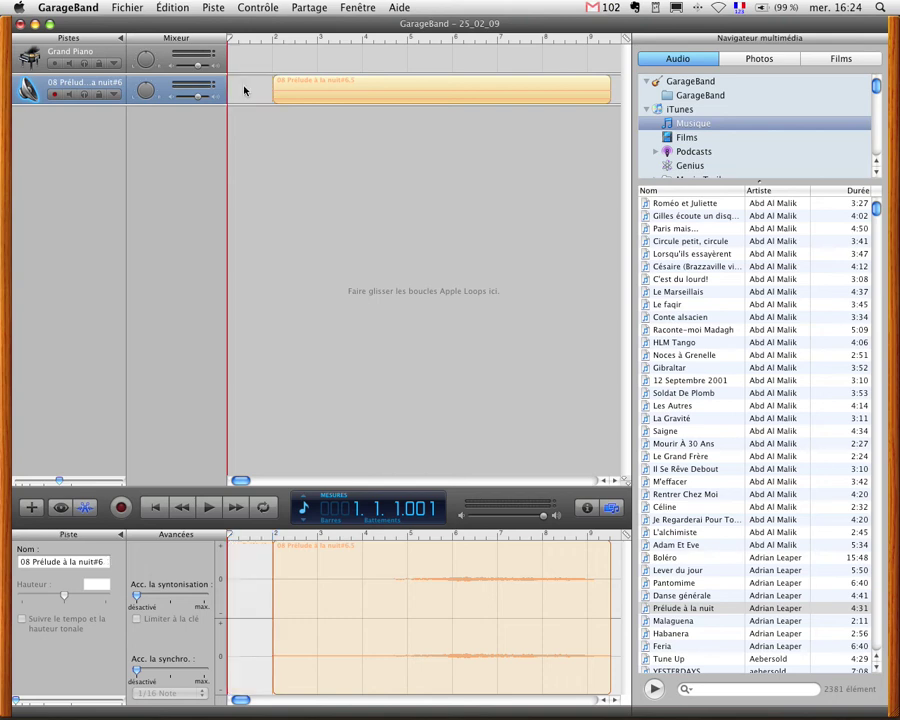
# Step: During playback, extend the excerpt's start back to about measure 1.75 and loop its end to about measure 11.5
pyautogui.click(209, 510)
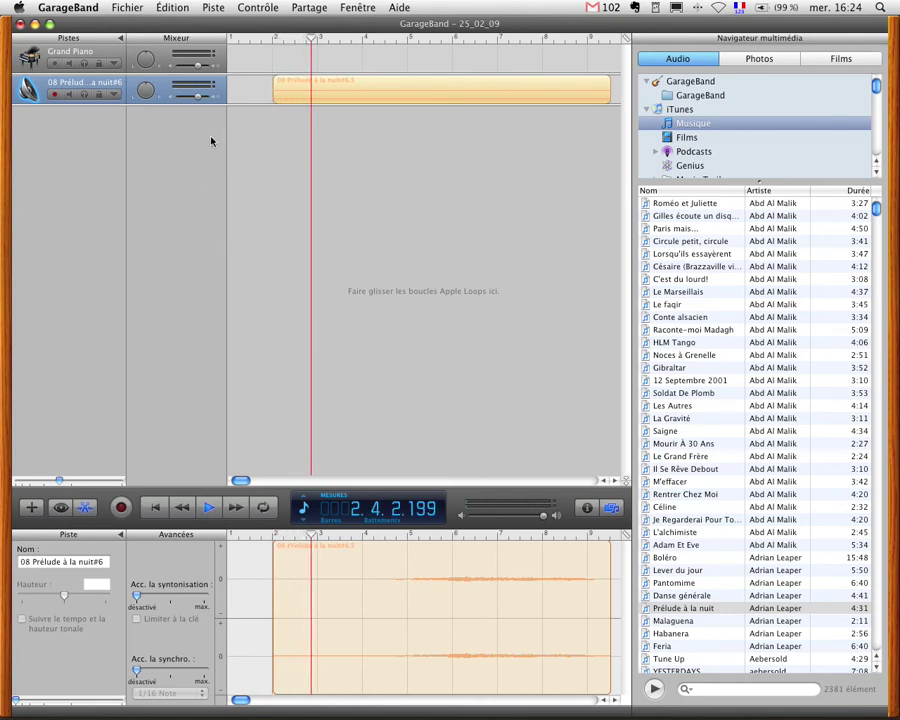
pyautogui.click(277, 95)
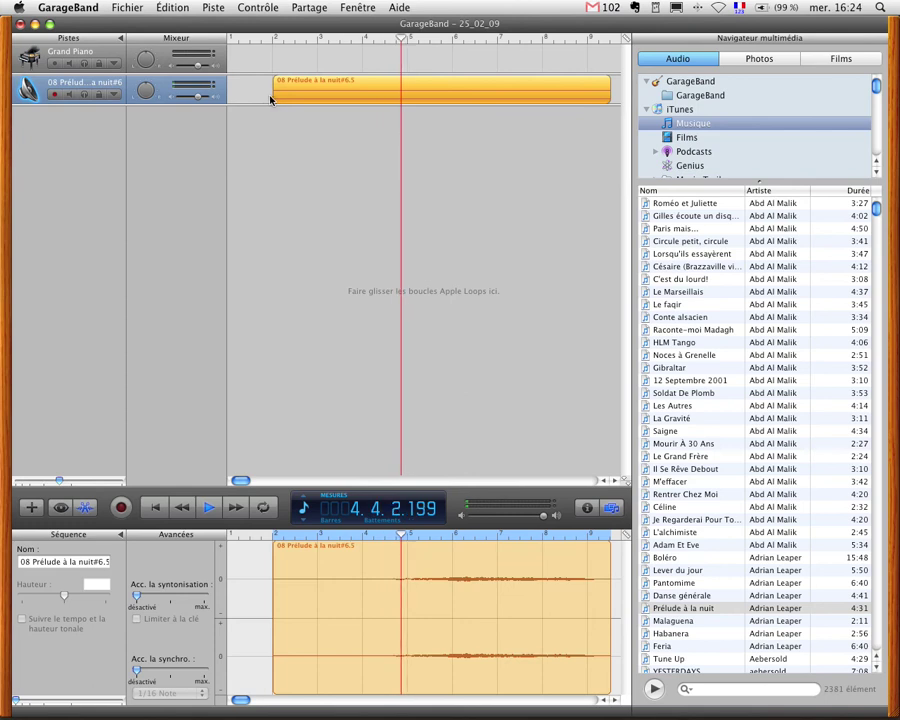
pyautogui.moveTo(274, 95); pyautogui.dragTo(261, 94)
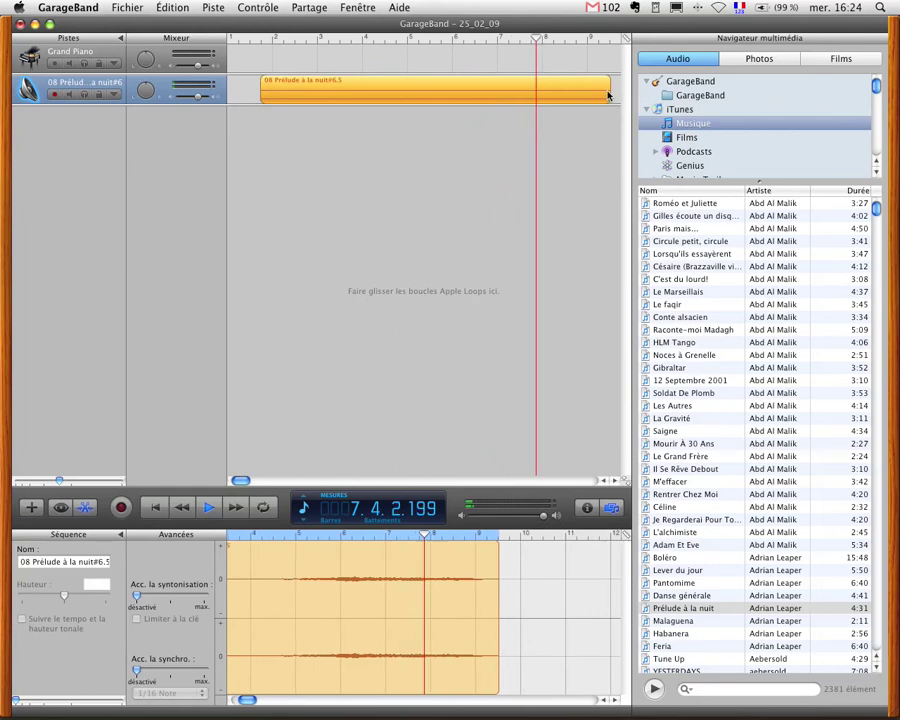
pyautogui.moveTo(609, 84); pyautogui.dragTo(617, 80)
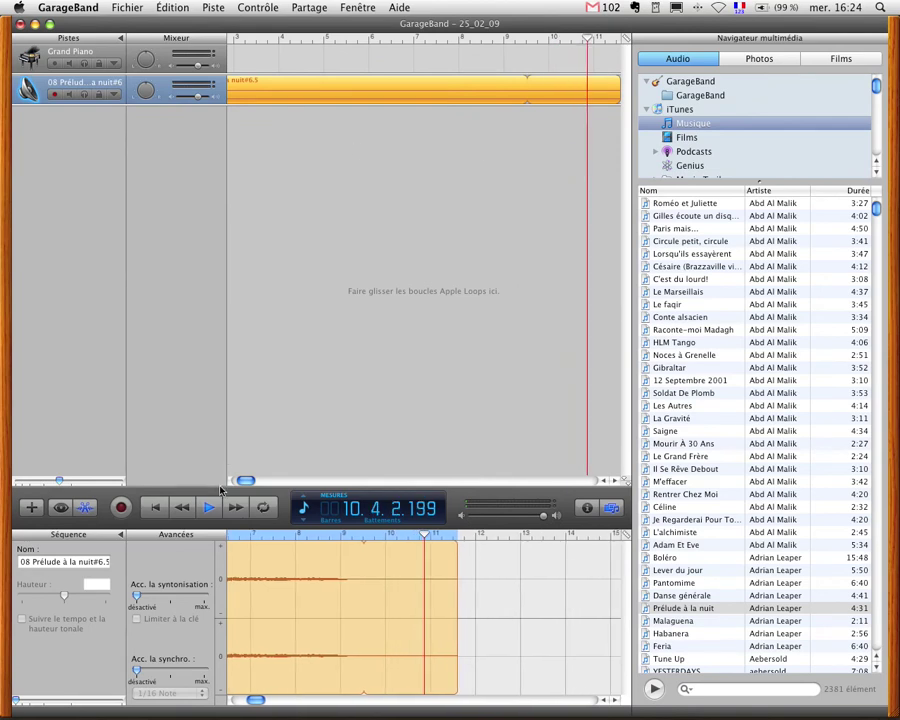
# Step: Trim the looped excerpt's start to about measure 1.8 and play it through from the beginning of the timeline
pyautogui.press('space')
pyautogui.click(157, 507)
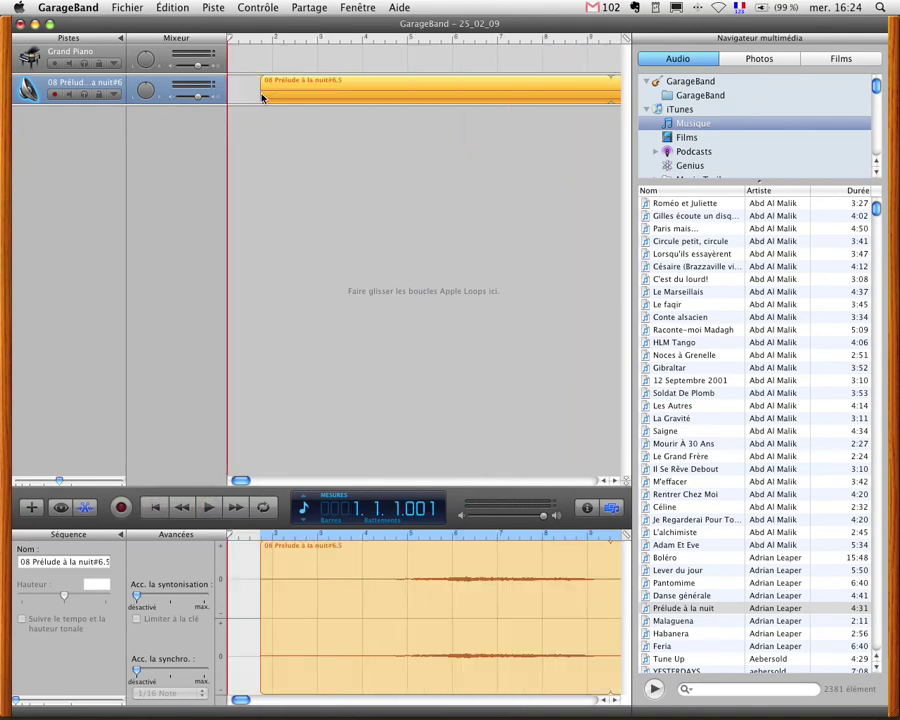
pyautogui.moveTo(261, 94); pyautogui.dragTo(265, 94)
pyautogui.click(221, 507)
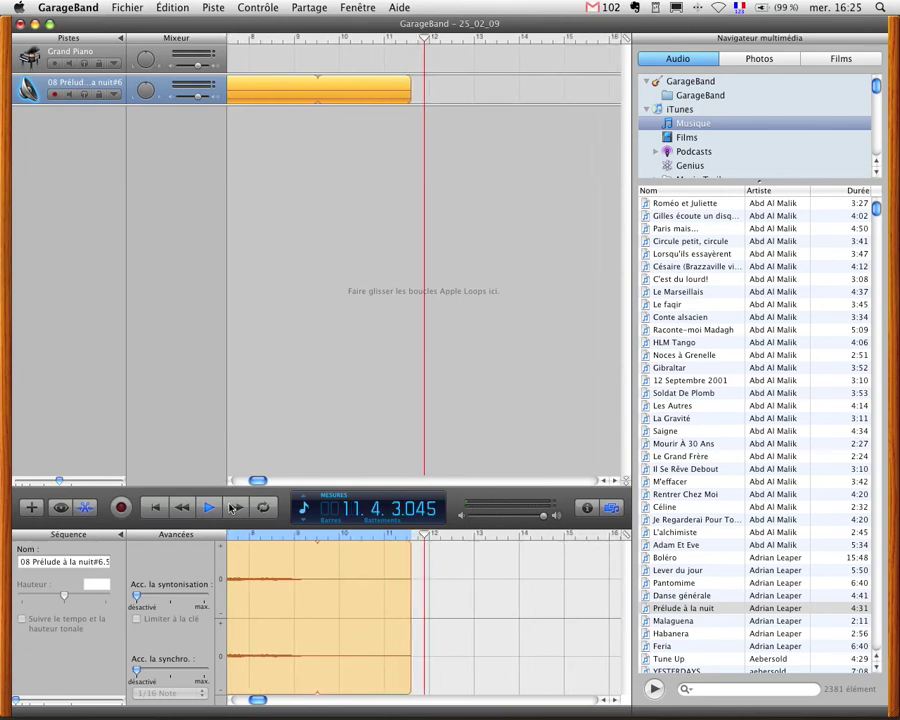
pyautogui.click(207, 508)
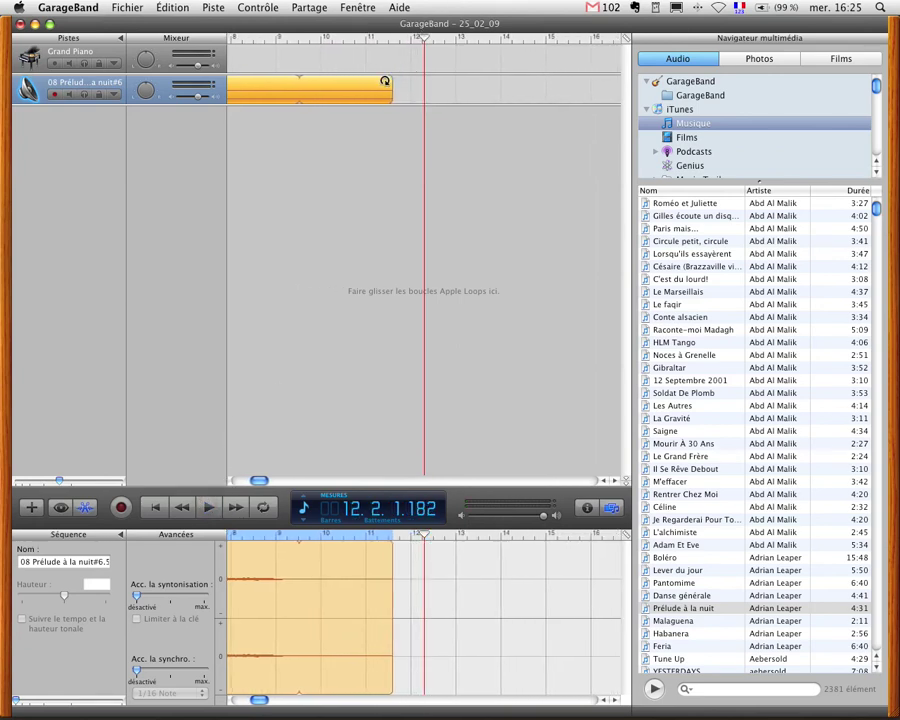
# Step: Extend the excerpt's loop past measure 39 and move the whole region to start at measure 1
pyautogui.moveTo(390, 78); pyautogui.dragTo(627, 76)
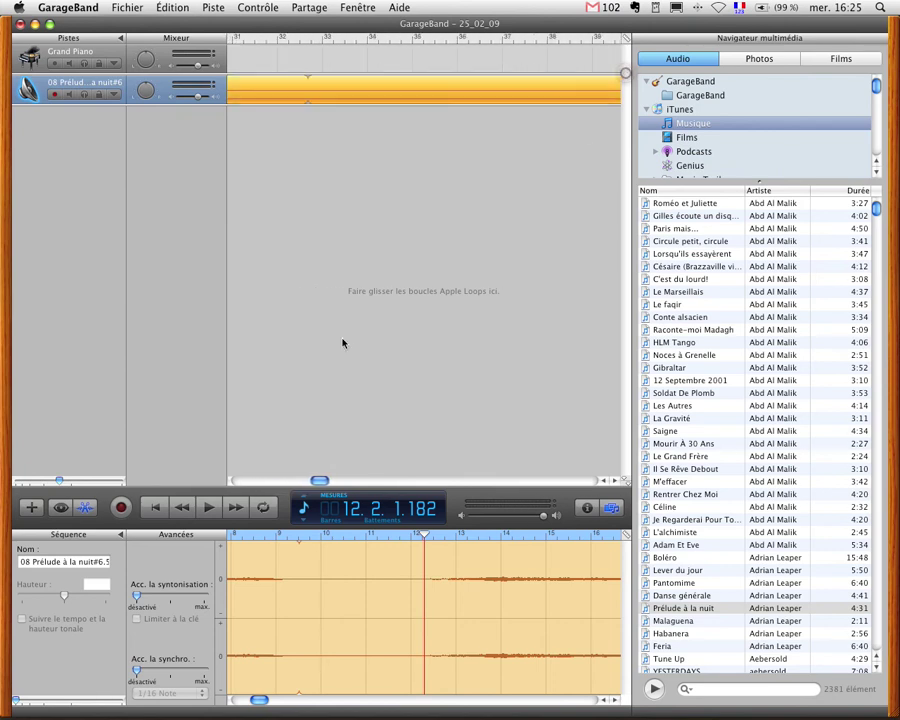
pyautogui.click(153, 512)
pyautogui.moveTo(338, 82); pyautogui.dragTo(297, 80)
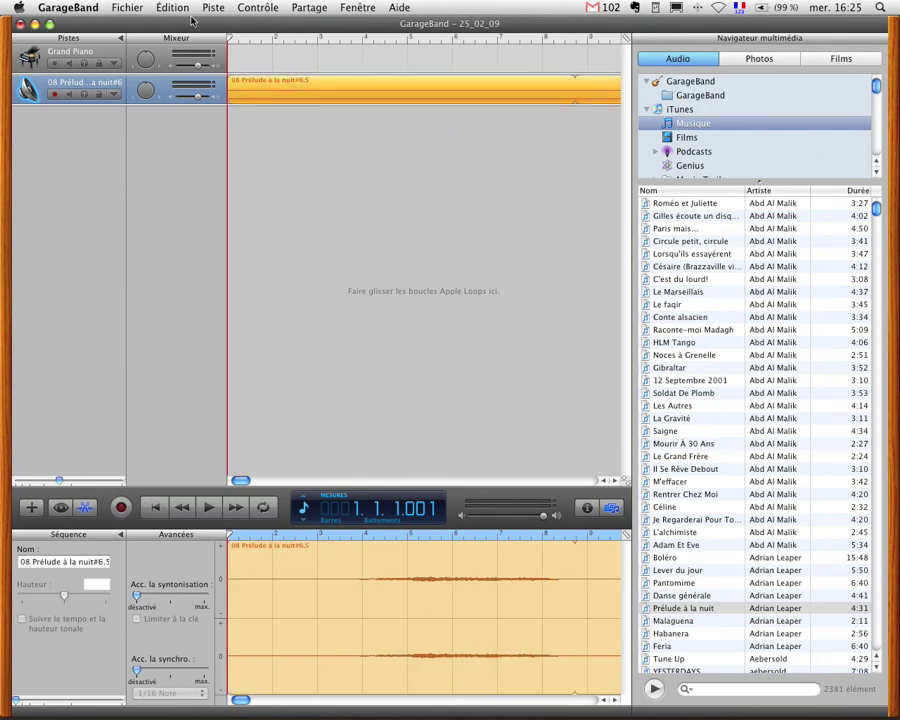
pyautogui.click(168, 8)
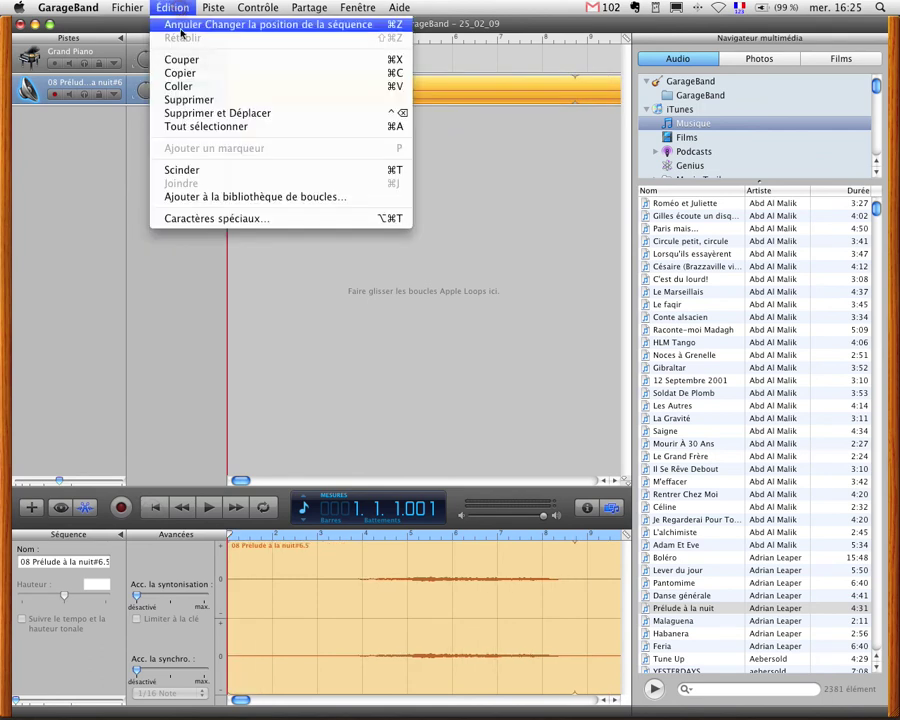
pyautogui.click(208, 199)
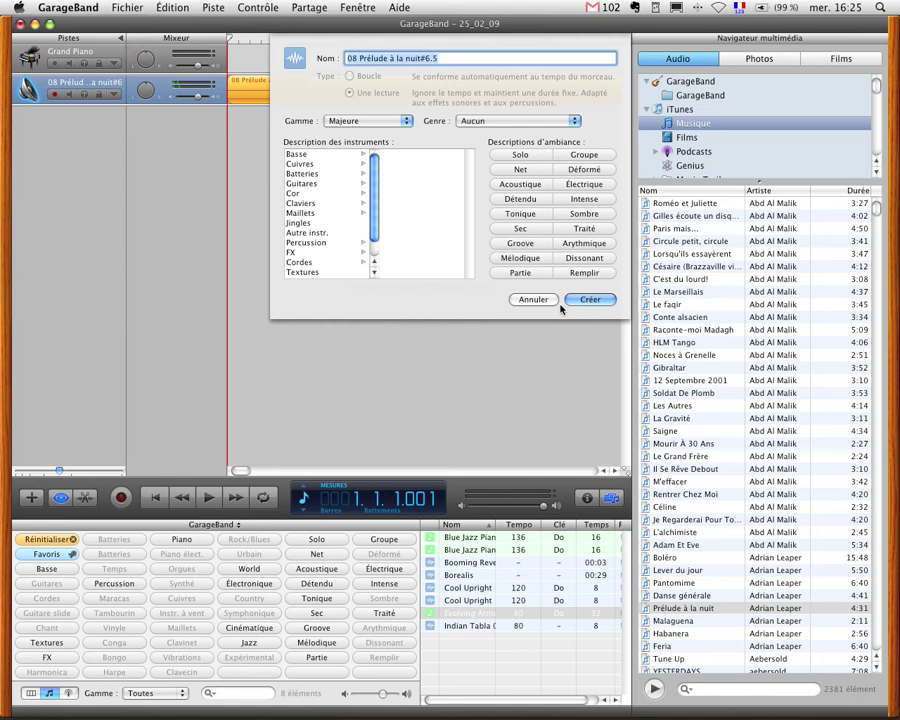
pyautogui.click(533, 300)
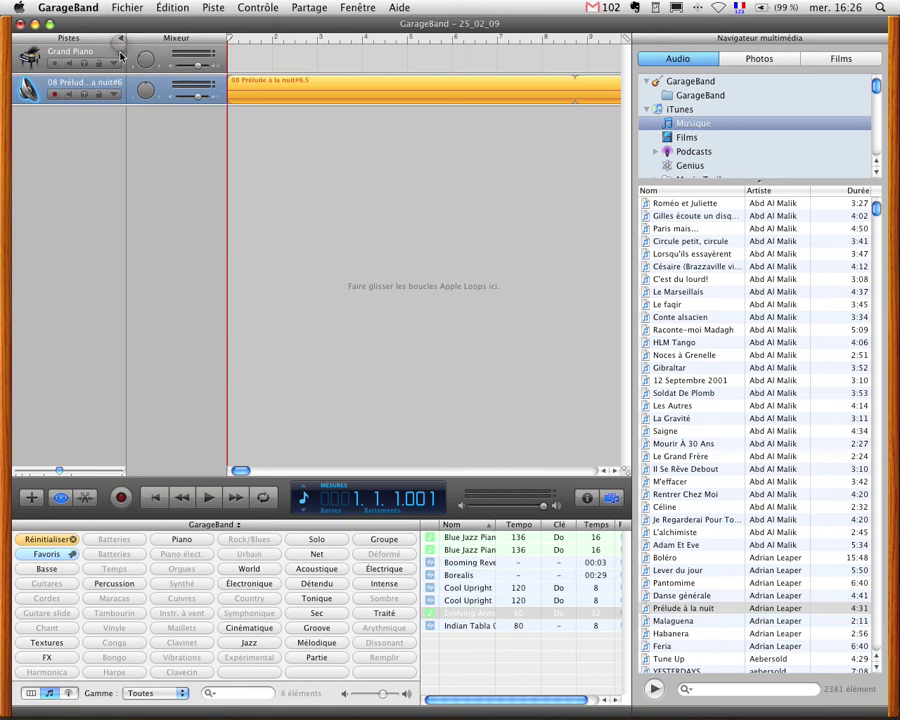
# Step: Select the Grand Piano track, play the arrangement from the start, and return the playhead to the beginning
pyautogui.click(219, 60)
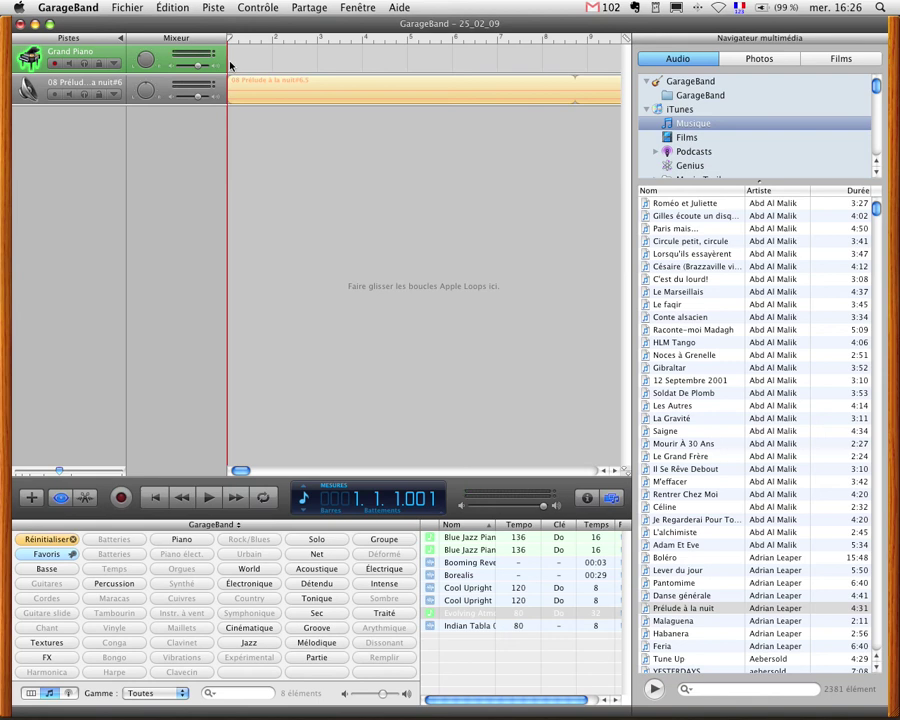
pyautogui.click(208, 497)
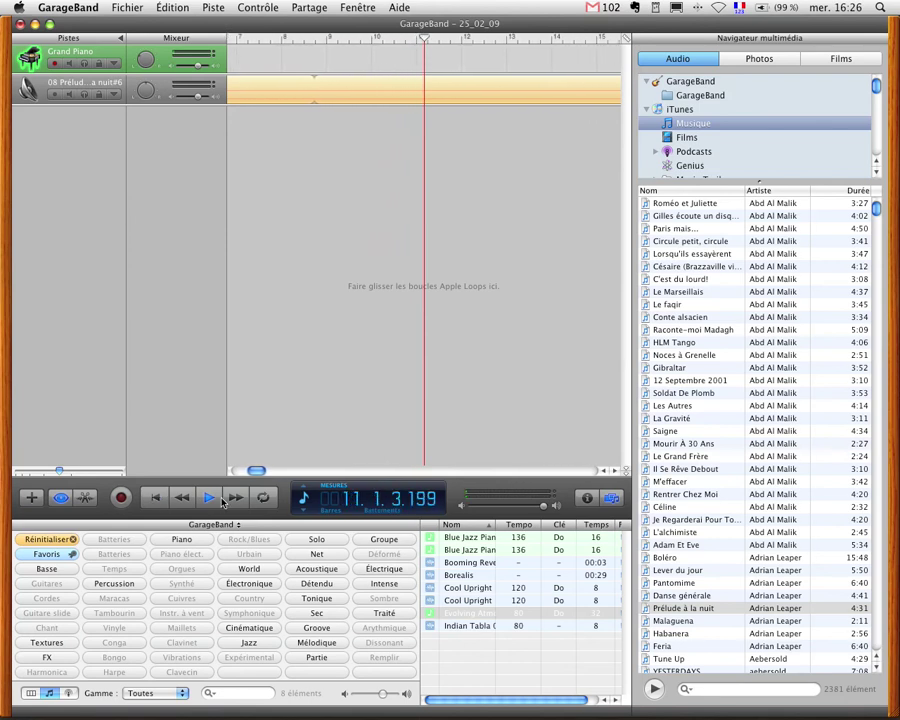
pyautogui.press('space')
pyautogui.click(157, 500)
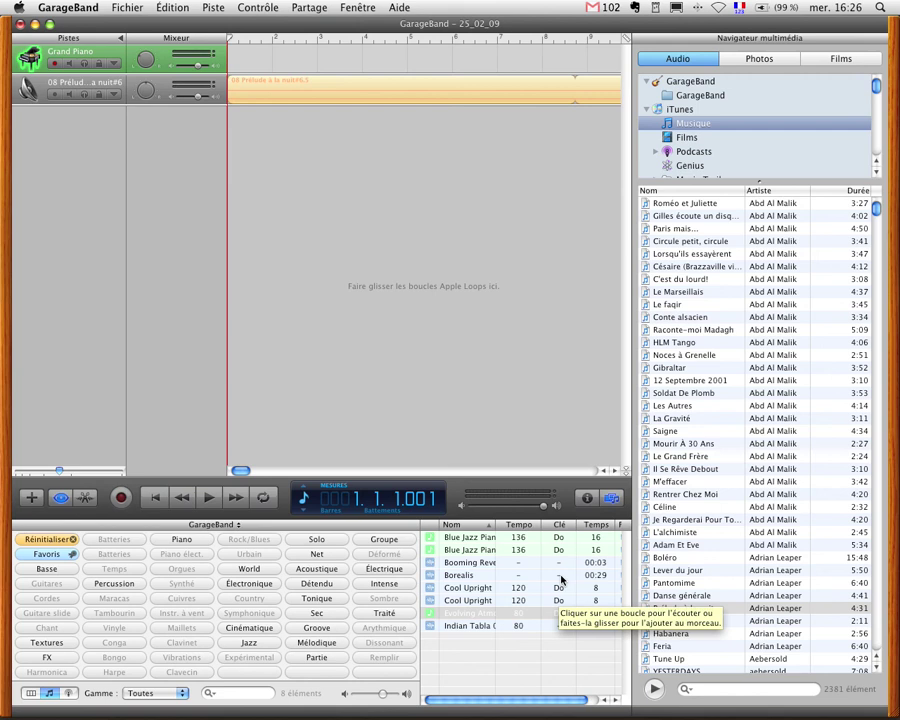
# Step: Reset the loop browser filters and list the favourite loops again
pyautogui.click(50, 539)
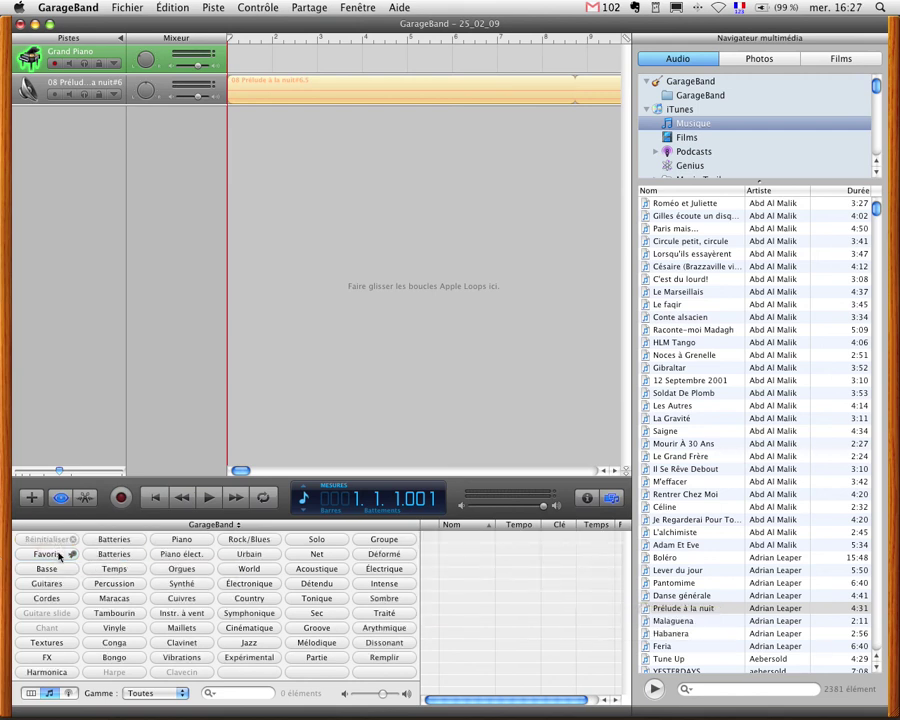
pyautogui.click(60, 555)
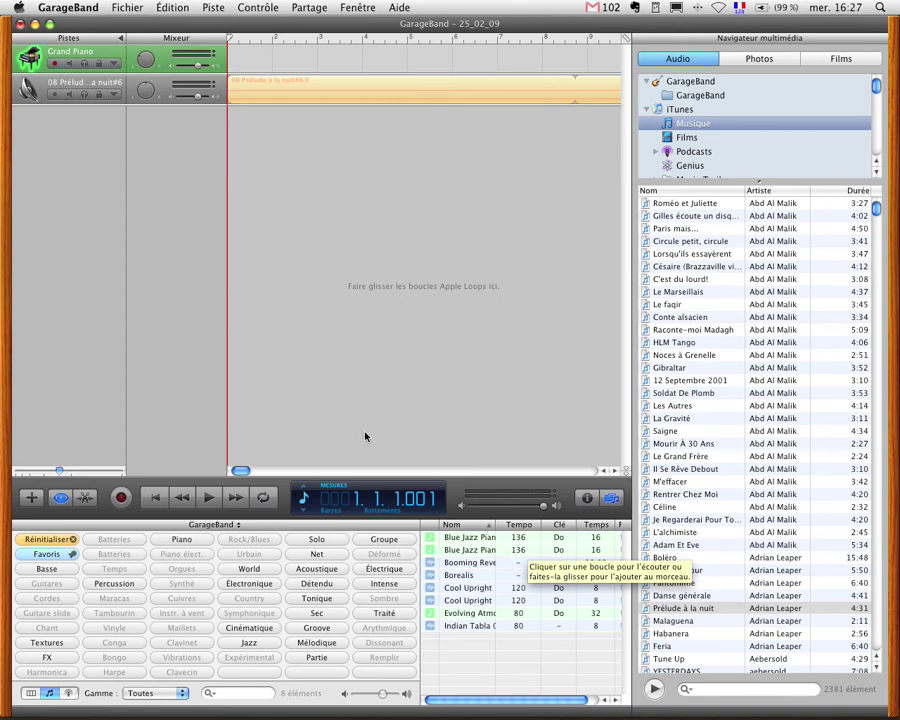
# Step: Select the Prélude excerpt, switch the loop browser to Mes boucles, and filter the loops by Symphonique
pyautogui.click(272, 94)
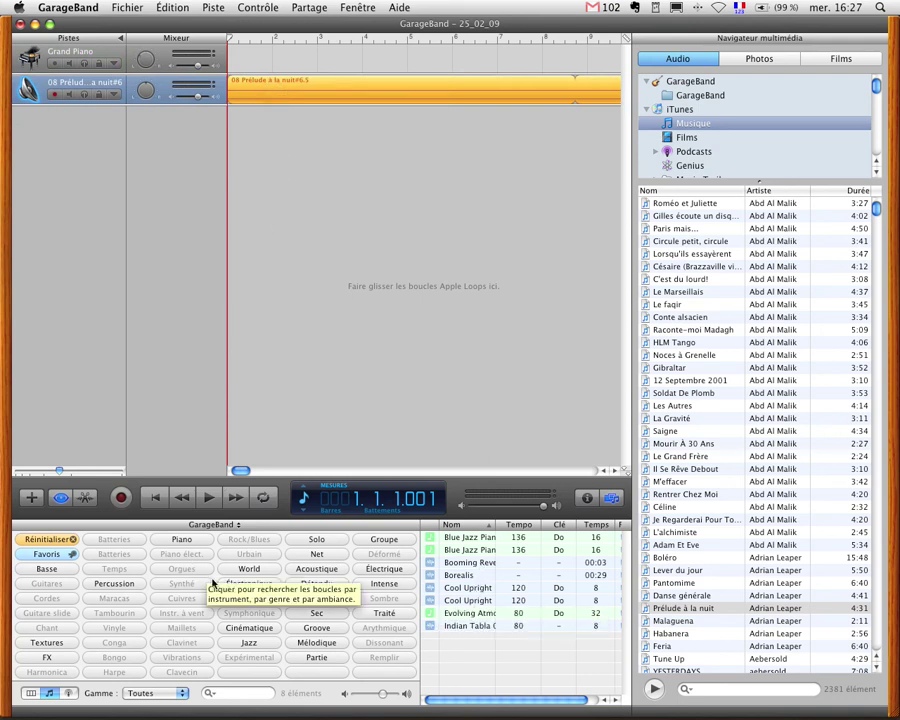
pyautogui.click(226, 524)
pyautogui.click(222, 500)
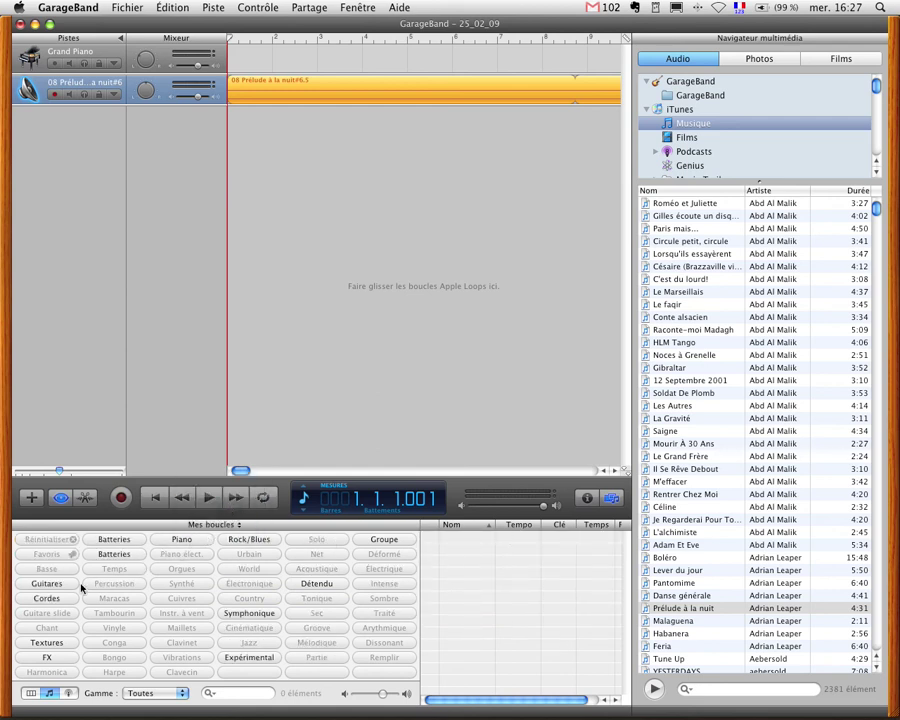
pyautogui.click(252, 613)
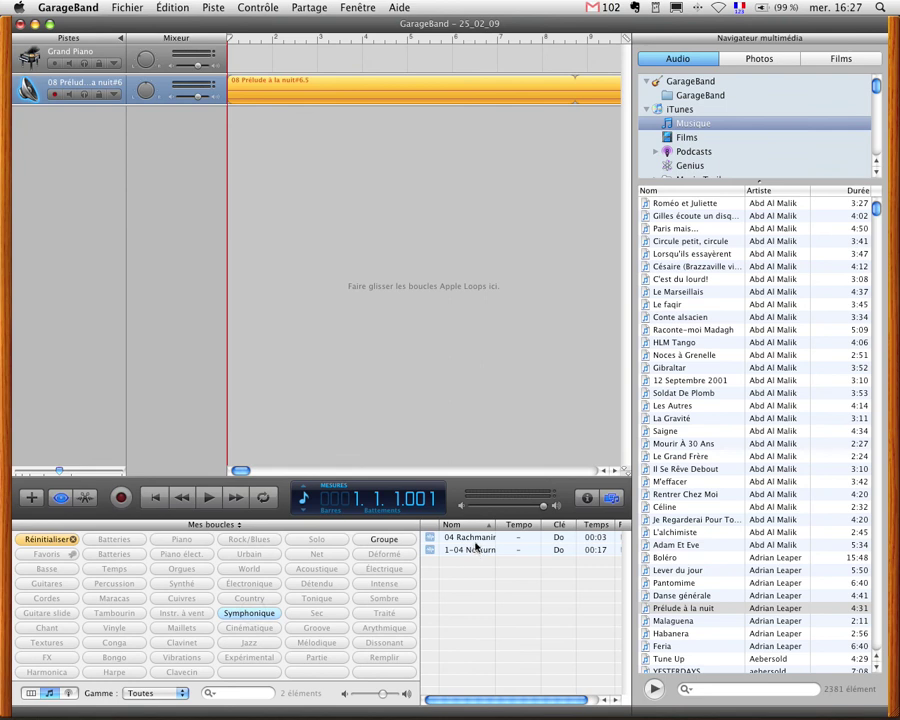
# Step: Add the 04 Rachmaninov loop on a new track at measure 1 and extend its repeats to about measure 11.5
pyautogui.moveTo(473, 541); pyautogui.dragTo(242, 129)
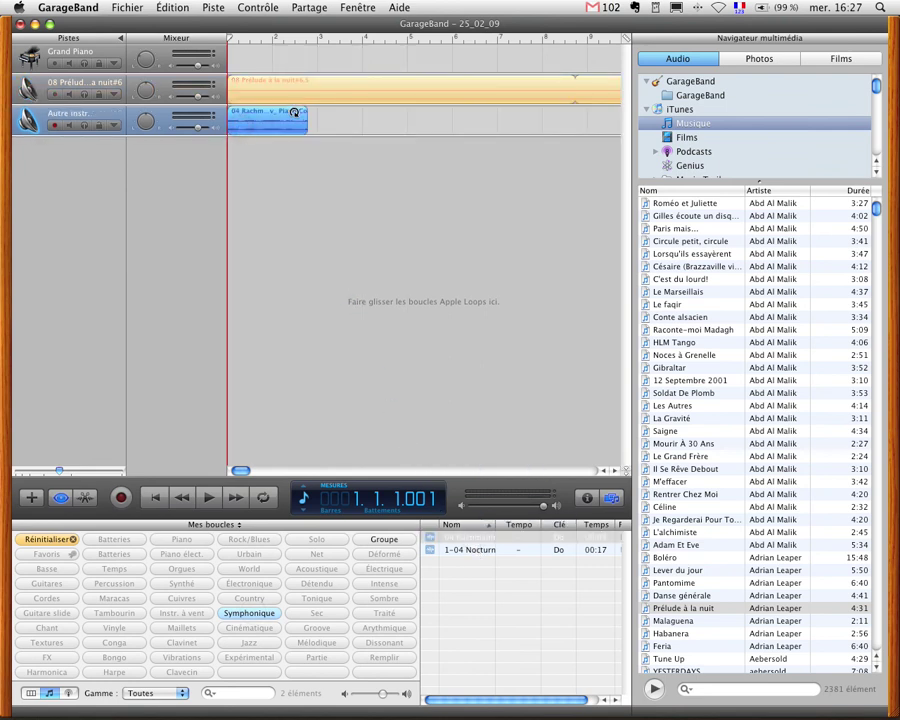
pyautogui.moveTo(305, 109); pyautogui.dragTo(632, 115)
# Step: Play the layered Prélude and Rachmaninov loops from the beginning, select the Grand Piano track, replay from the start, and stop playback
pyautogui.click(154, 497)
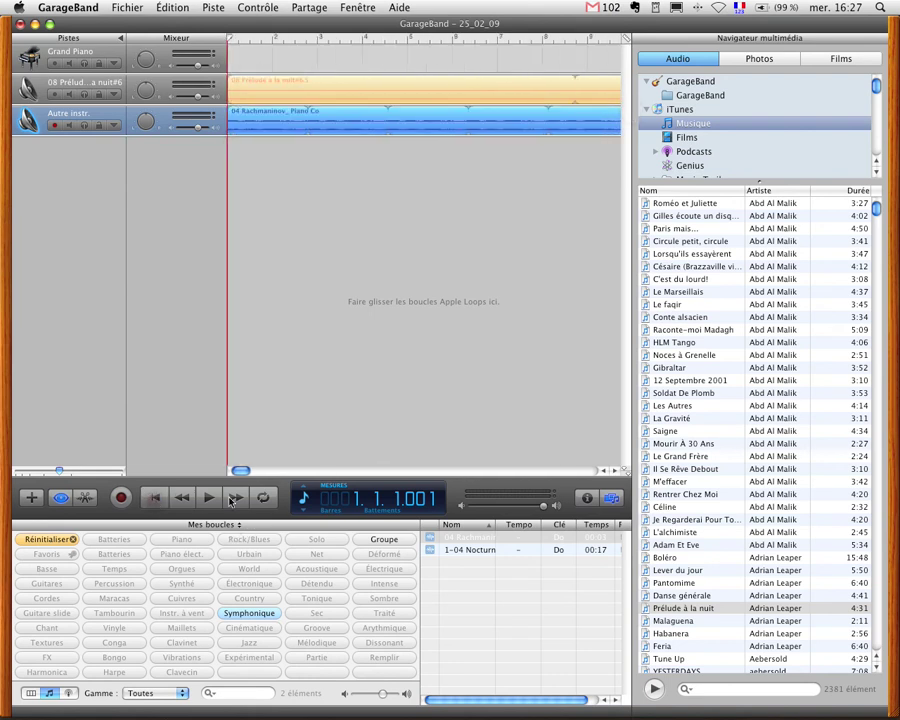
pyautogui.click(219, 497)
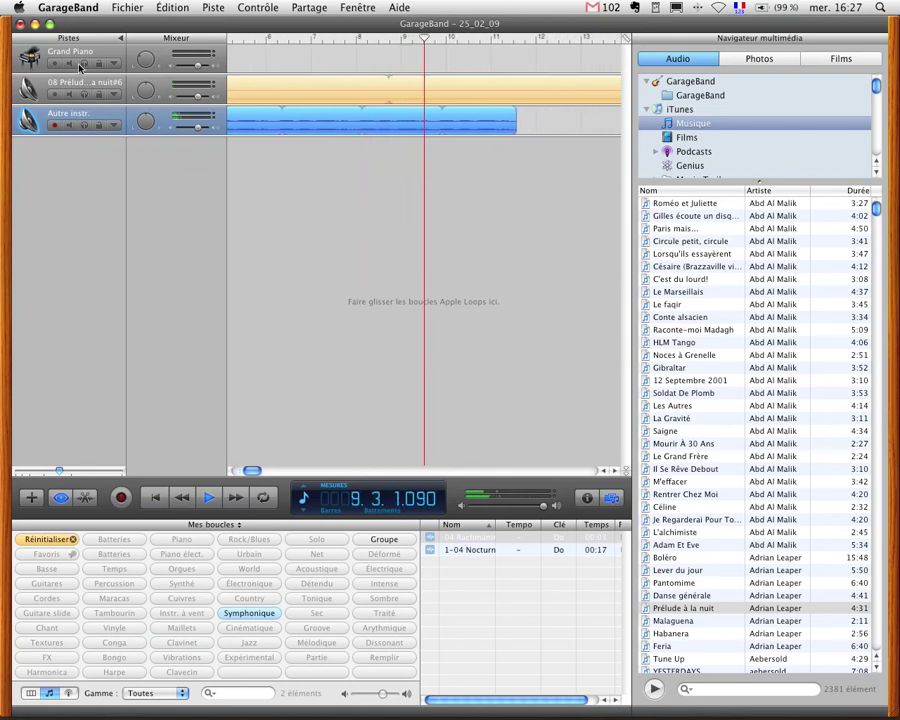
pyautogui.click(120, 60)
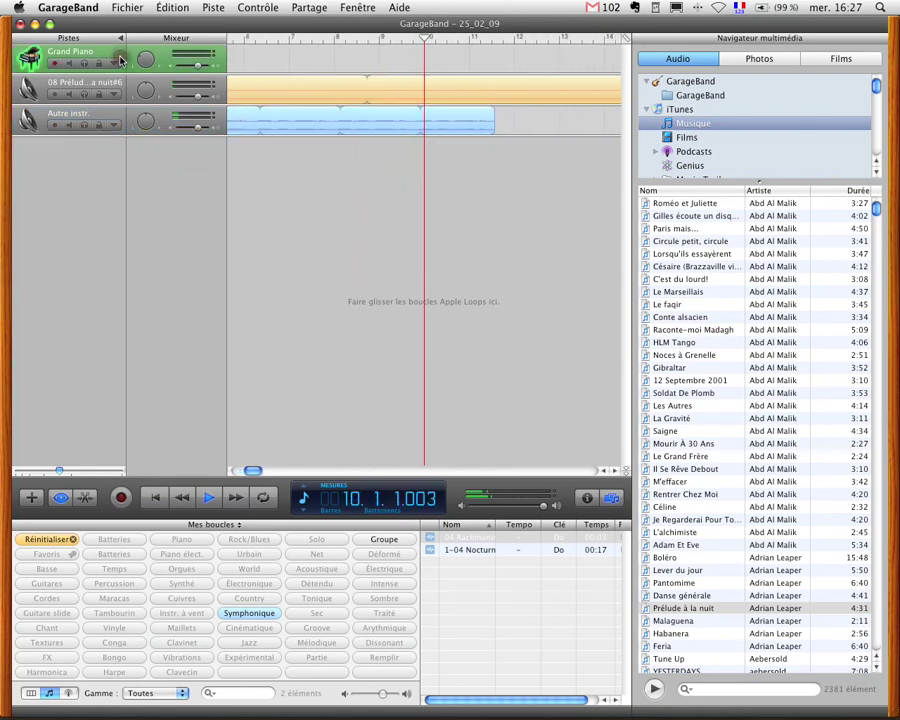
pyautogui.click(155, 497)
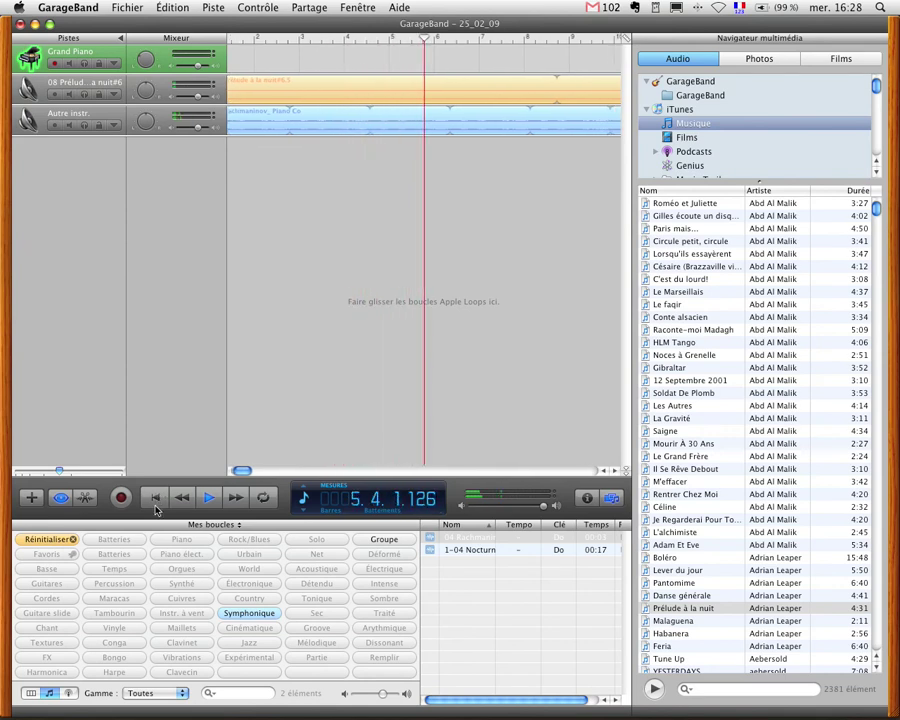
pyautogui.click(155, 495)
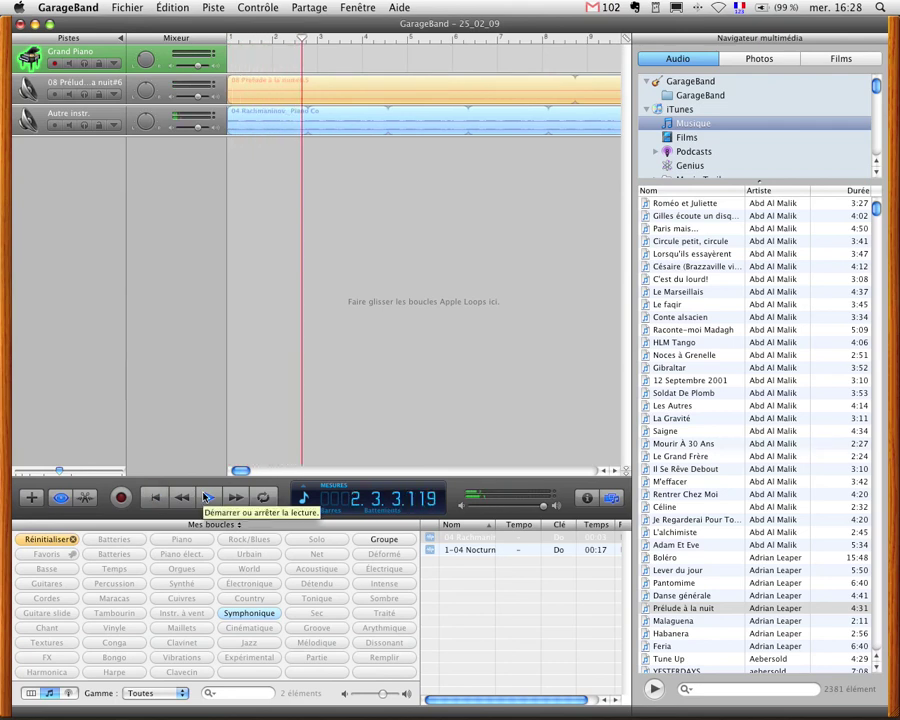
pyautogui.click(206, 497)
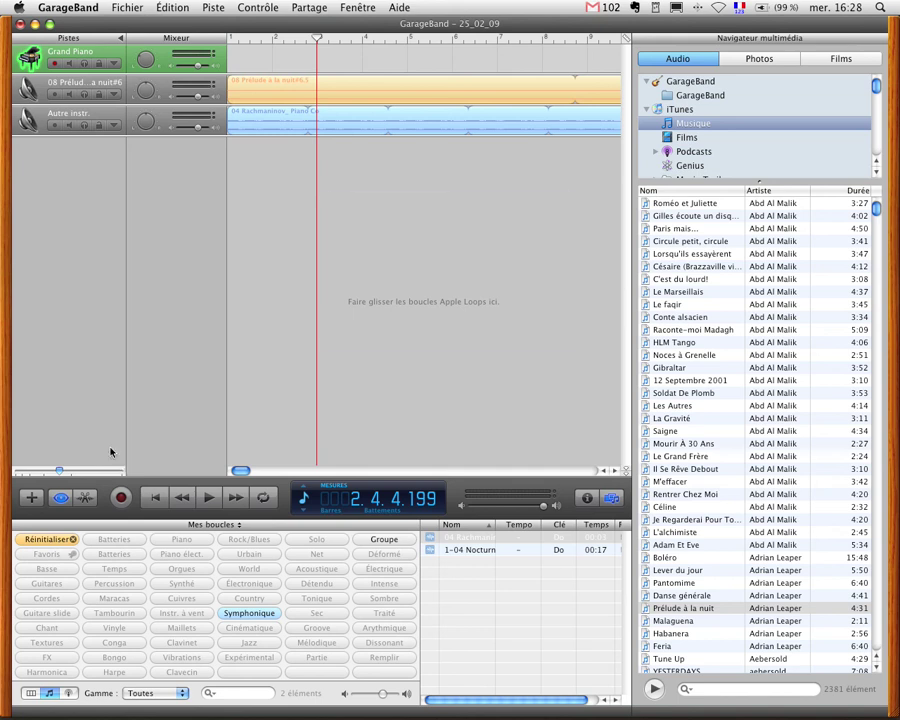
pyautogui.hotkey('ctrl', 'space')
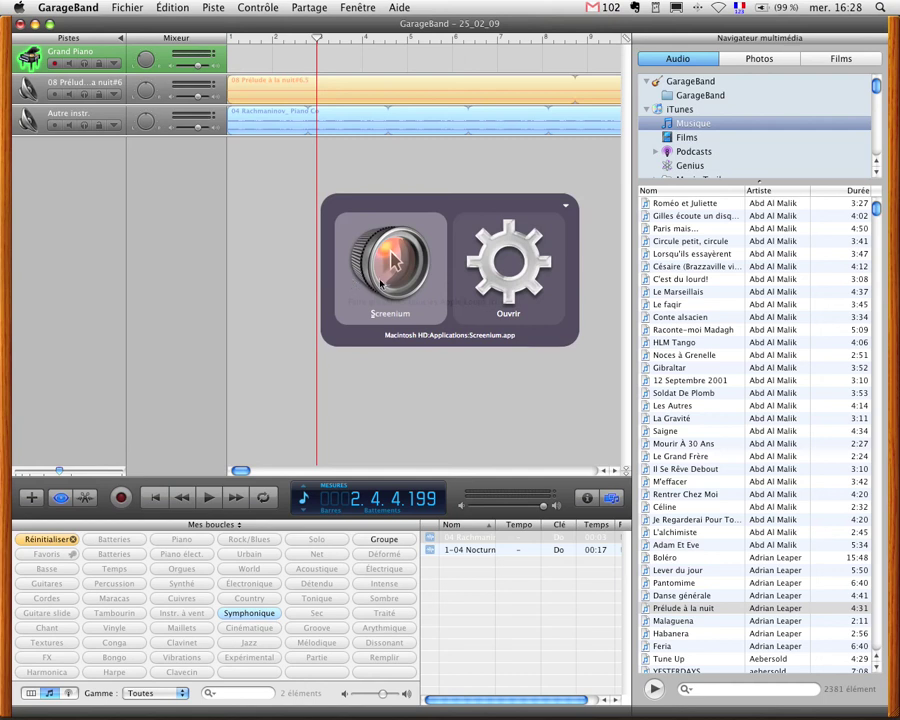
pyautogui.press('Return')
pyautogui.click(168, 7)
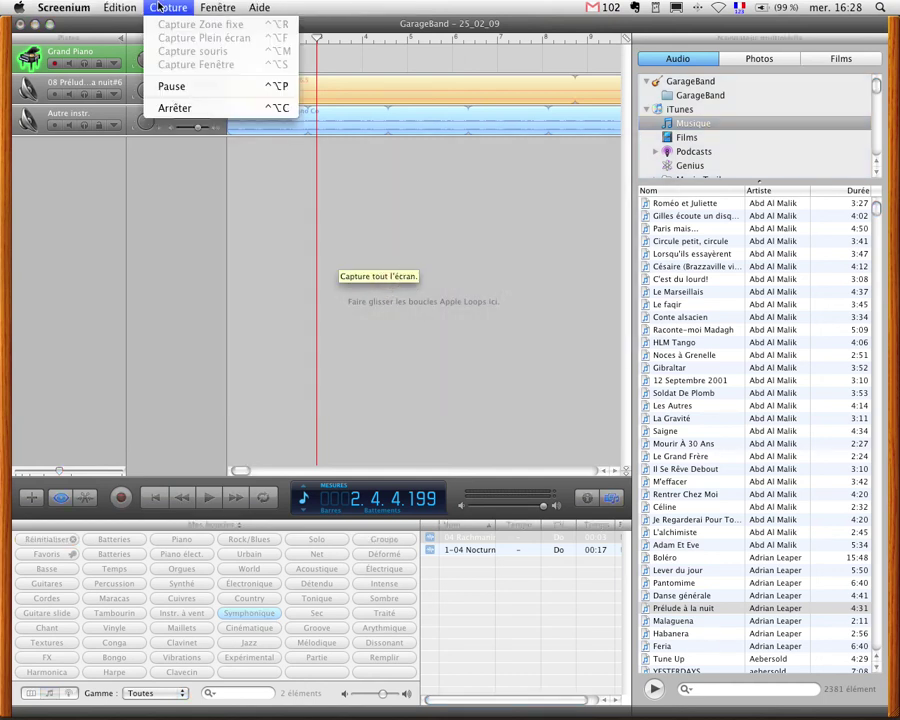